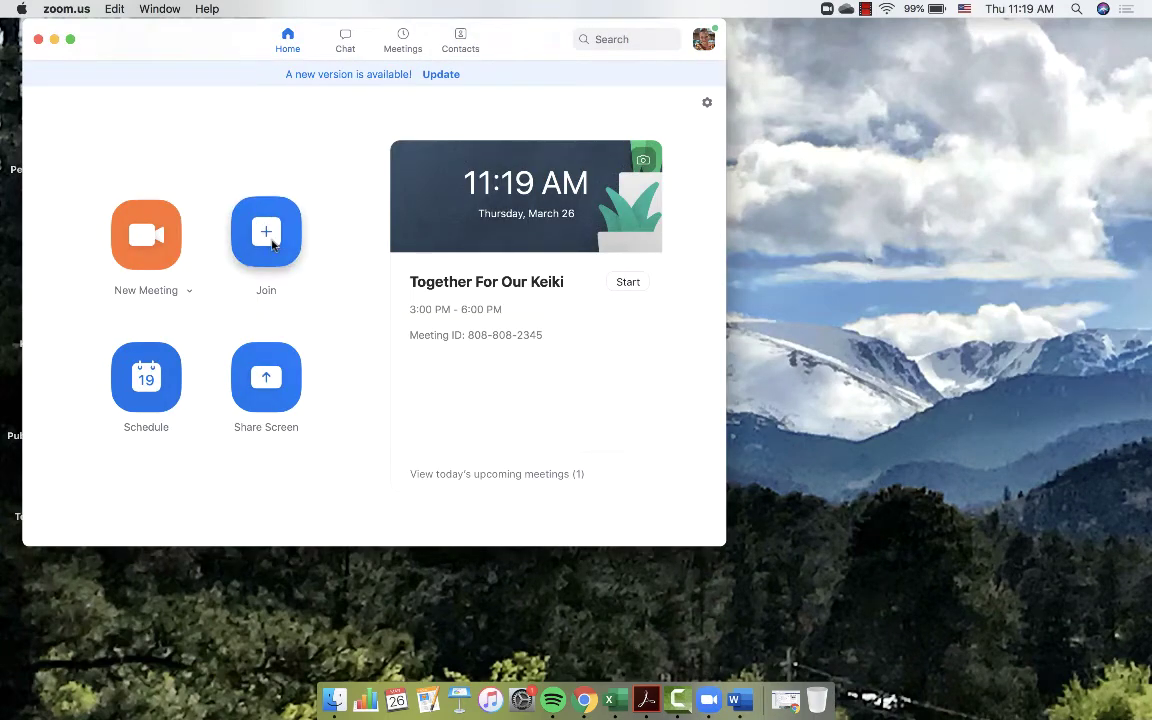
Join the prefilled meeting with video off and switch the camera on, off and back on
left_click(273, 243)
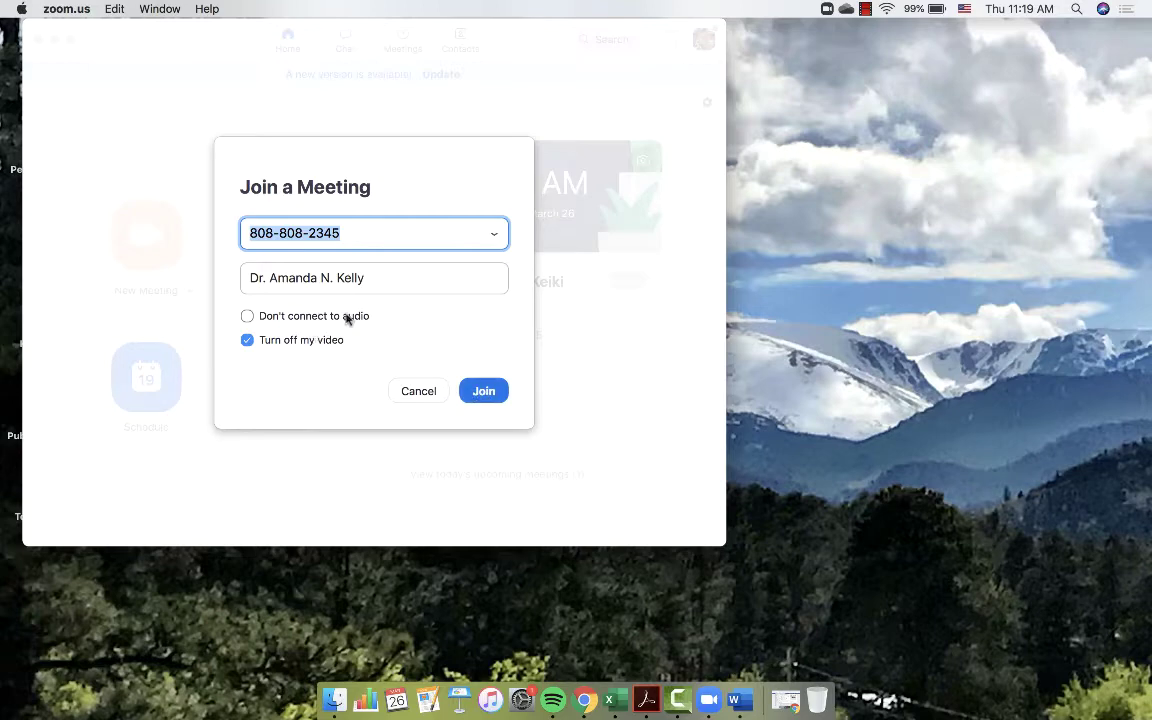
left_click(484, 391)
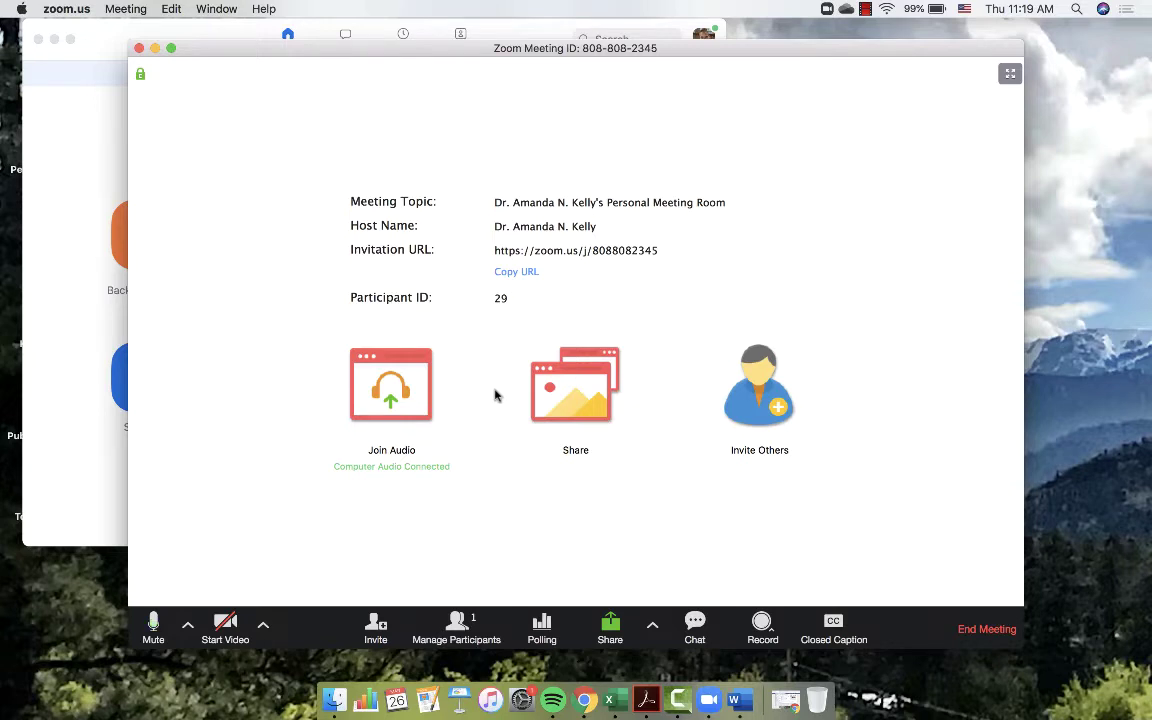
left_click(218, 633)
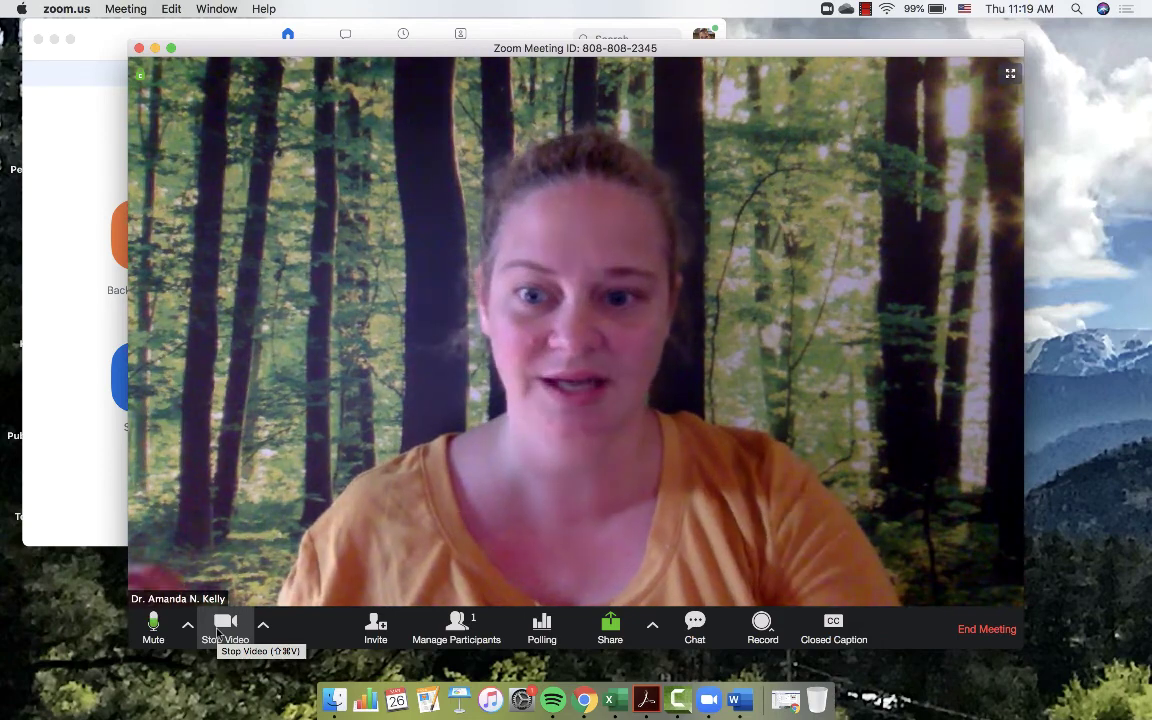
left_click(218, 633)
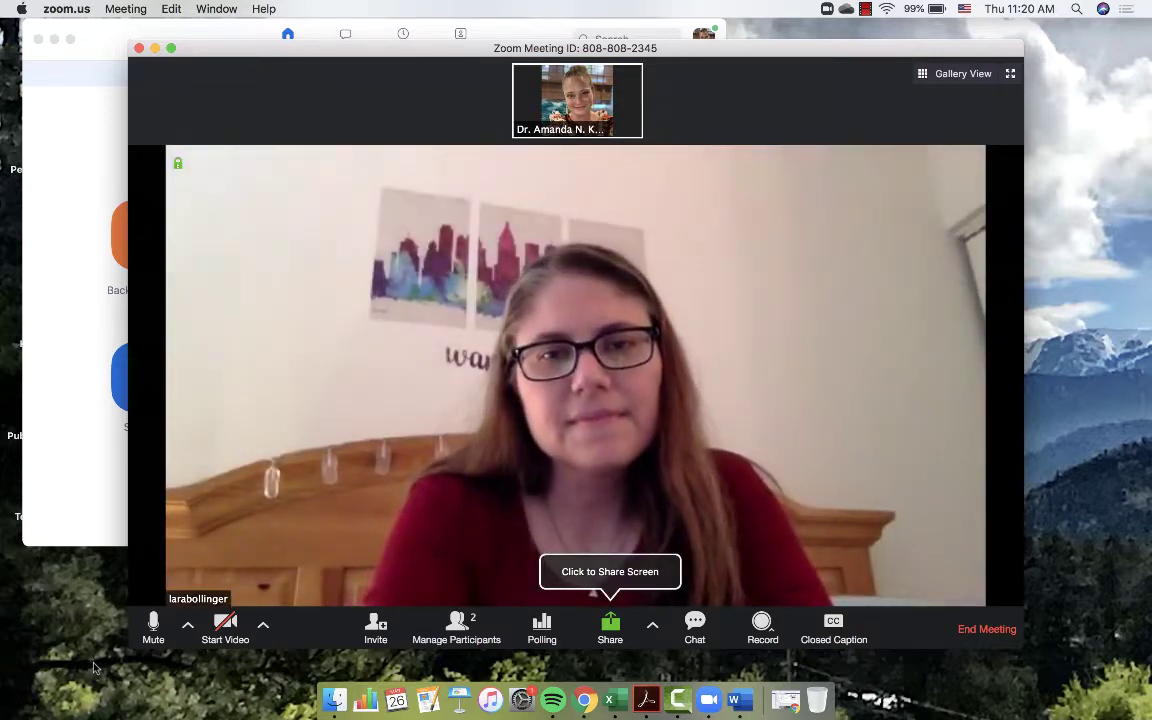
left_click(212, 637)
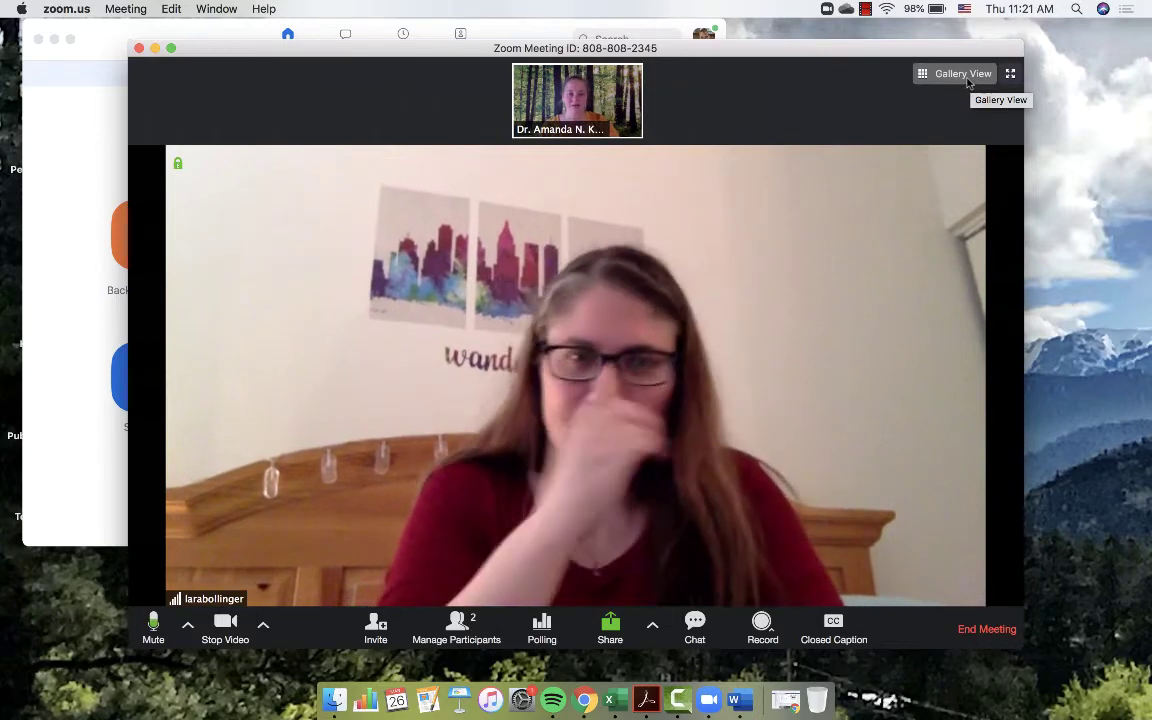
Show the meeting participants in gallery view and enter full screen
left_click(966, 80)
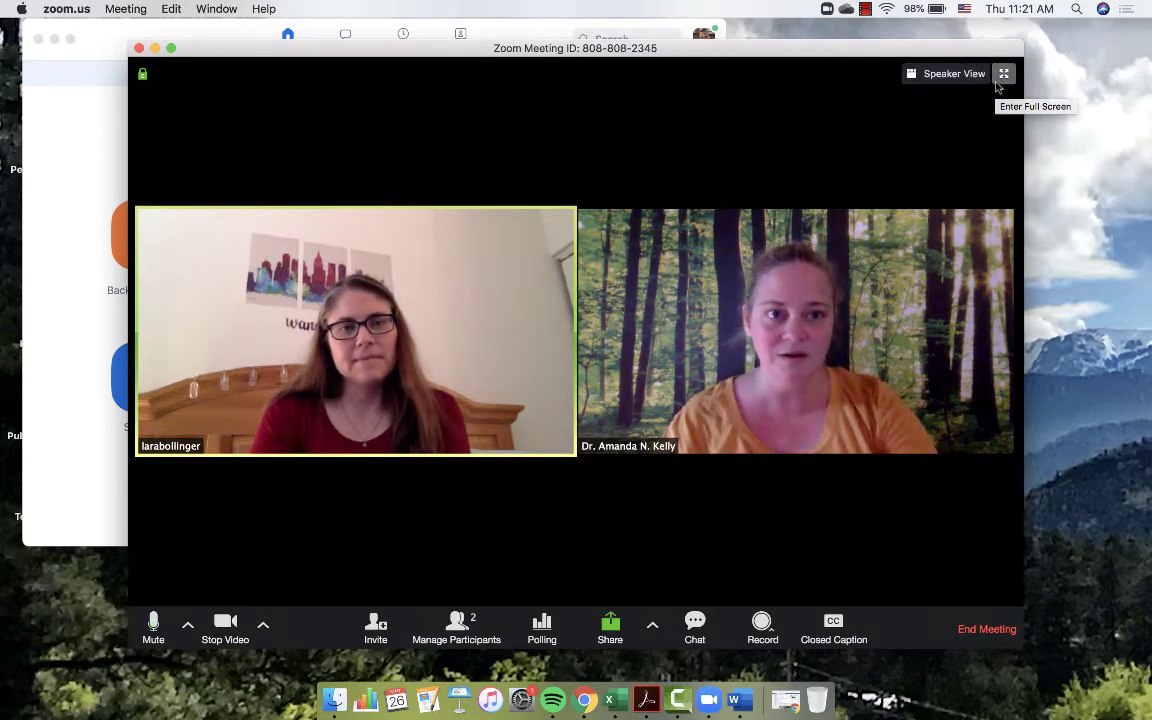
left_click(1003, 73)
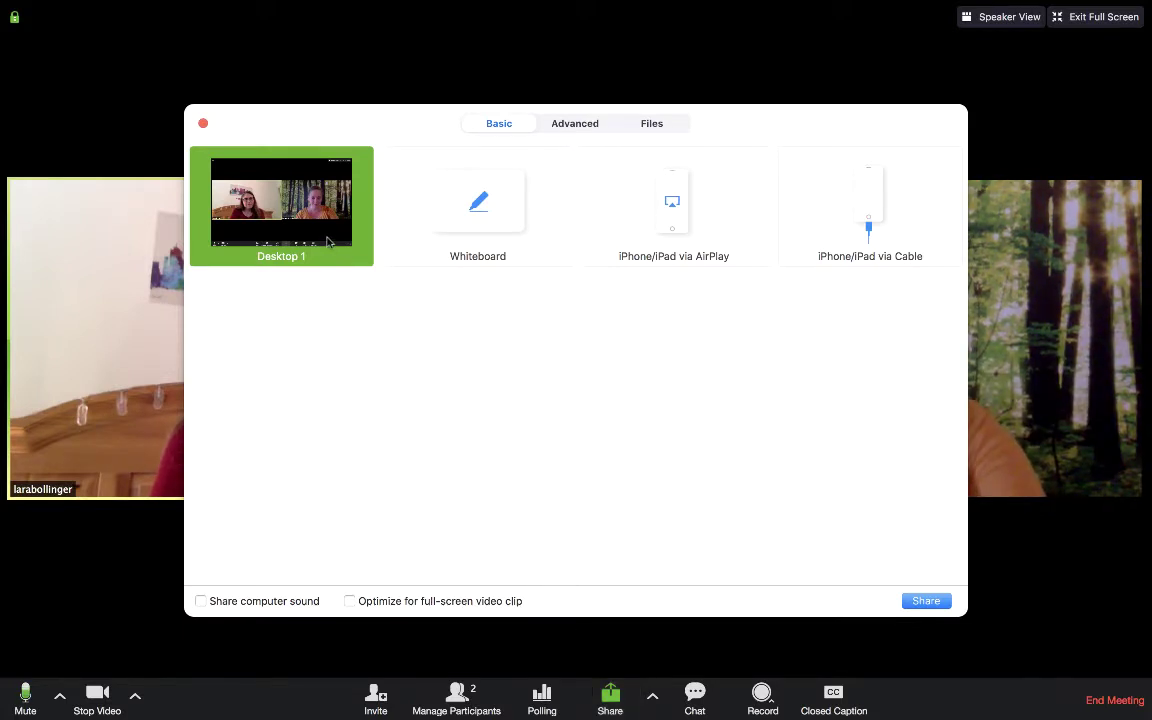
Share Desktop 1 with the meeting and minimize the Zoom home window
double_click(327, 243)
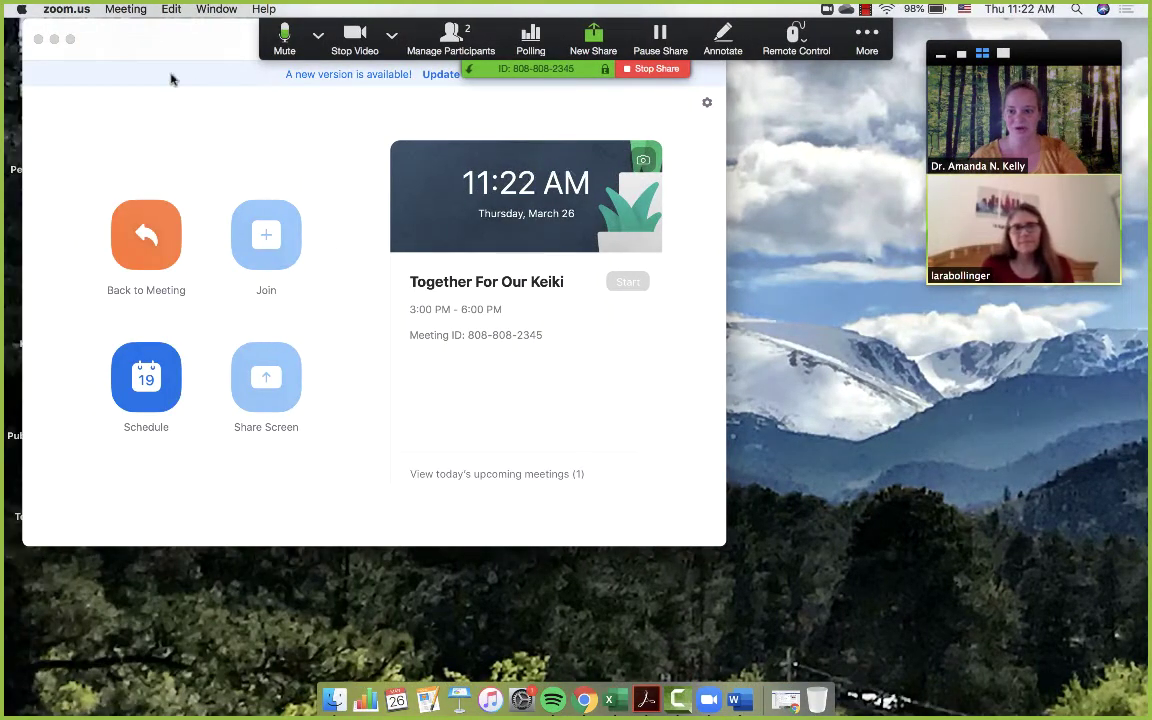
left_click(54, 39)
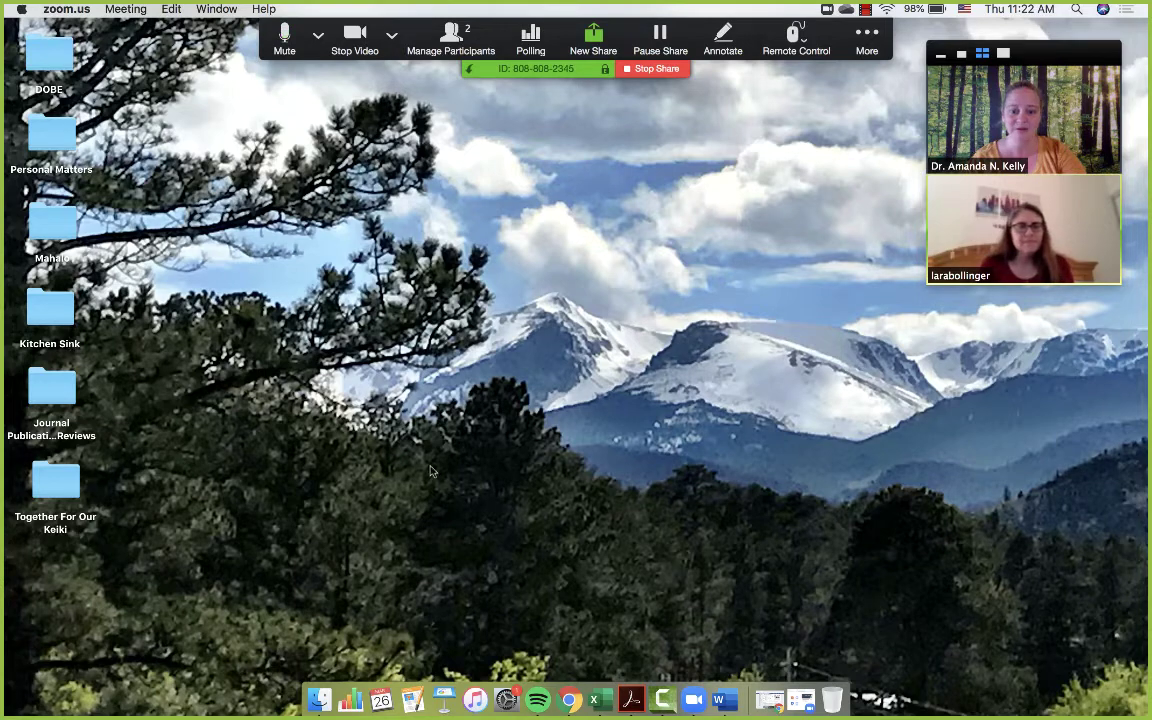
Switch to Microsoft Word and open a CV from the recent documents
left_click(725, 700)
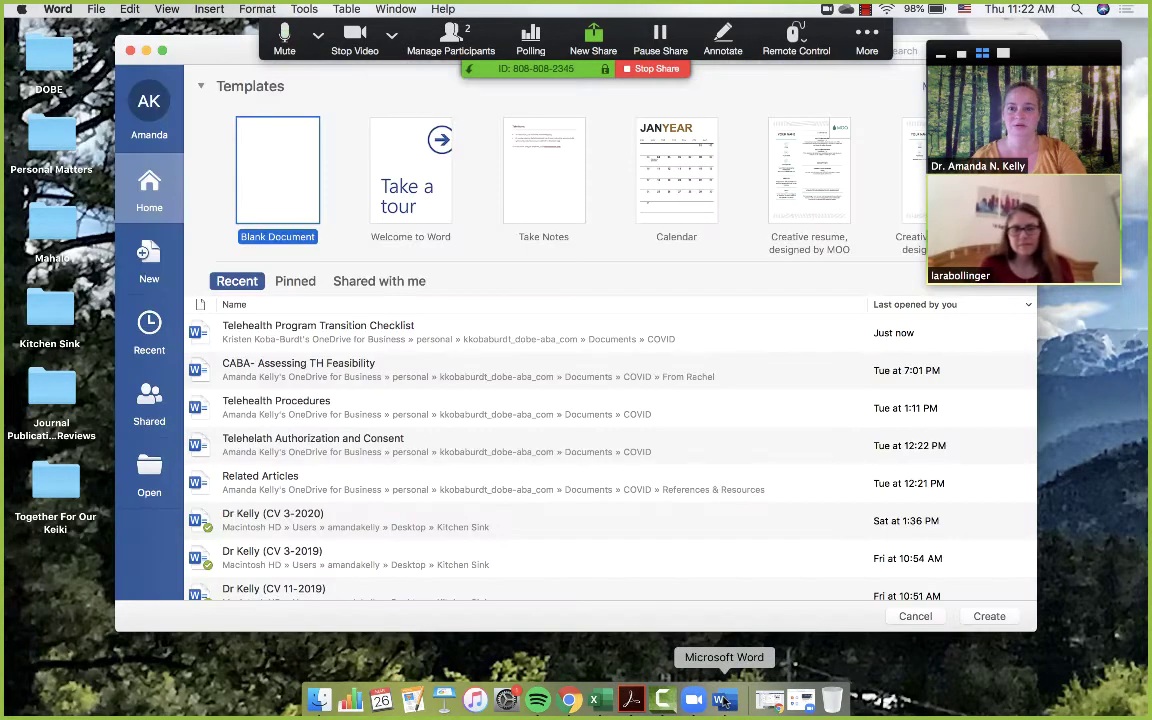
scroll(418, 410, "down", 5)
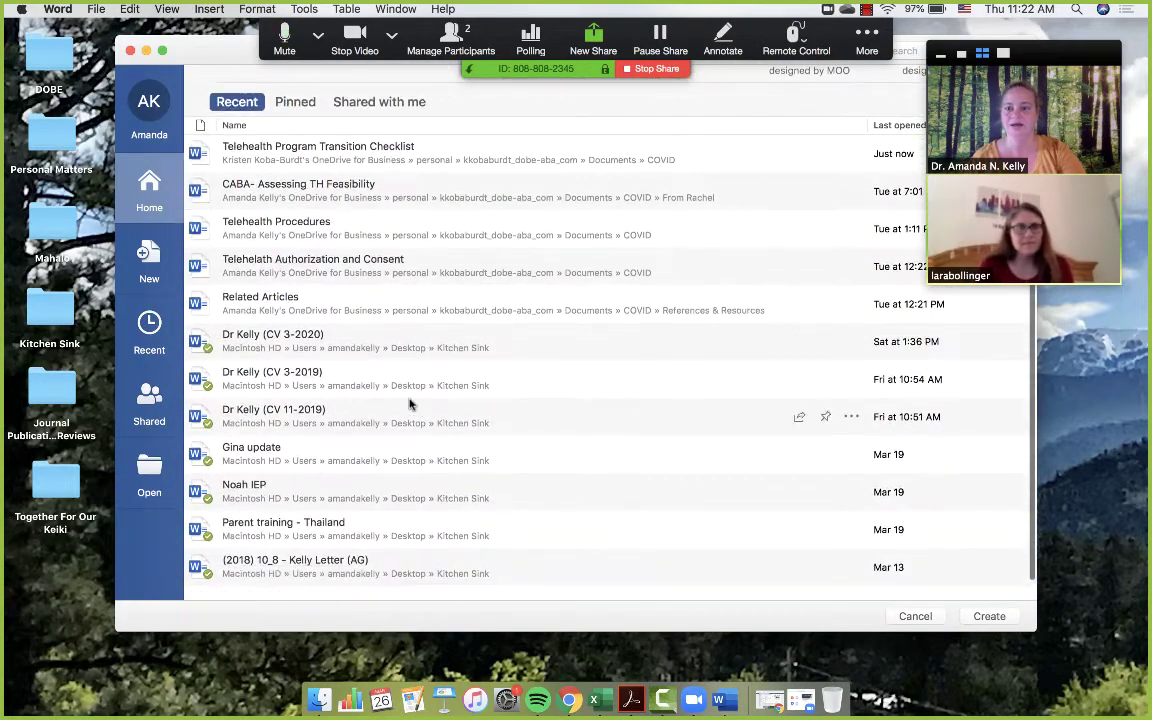
key("Escape")
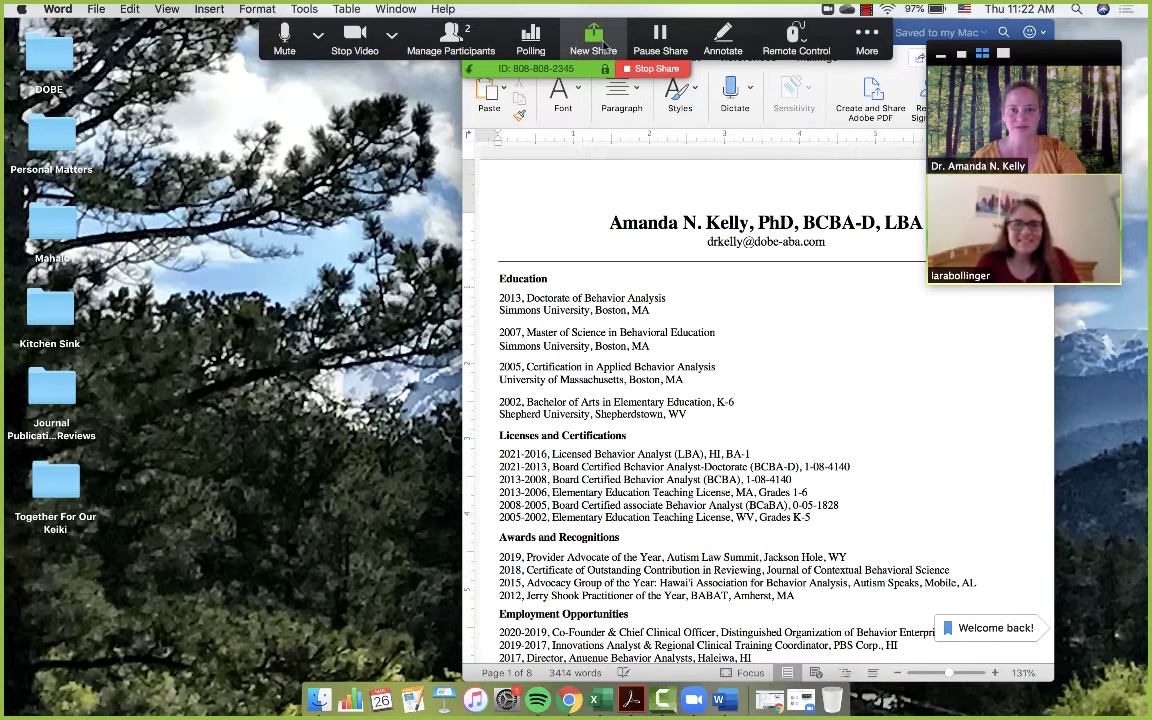
Stop the desktop share and share a whiteboard with the meeting instead
left_click(606, 47)
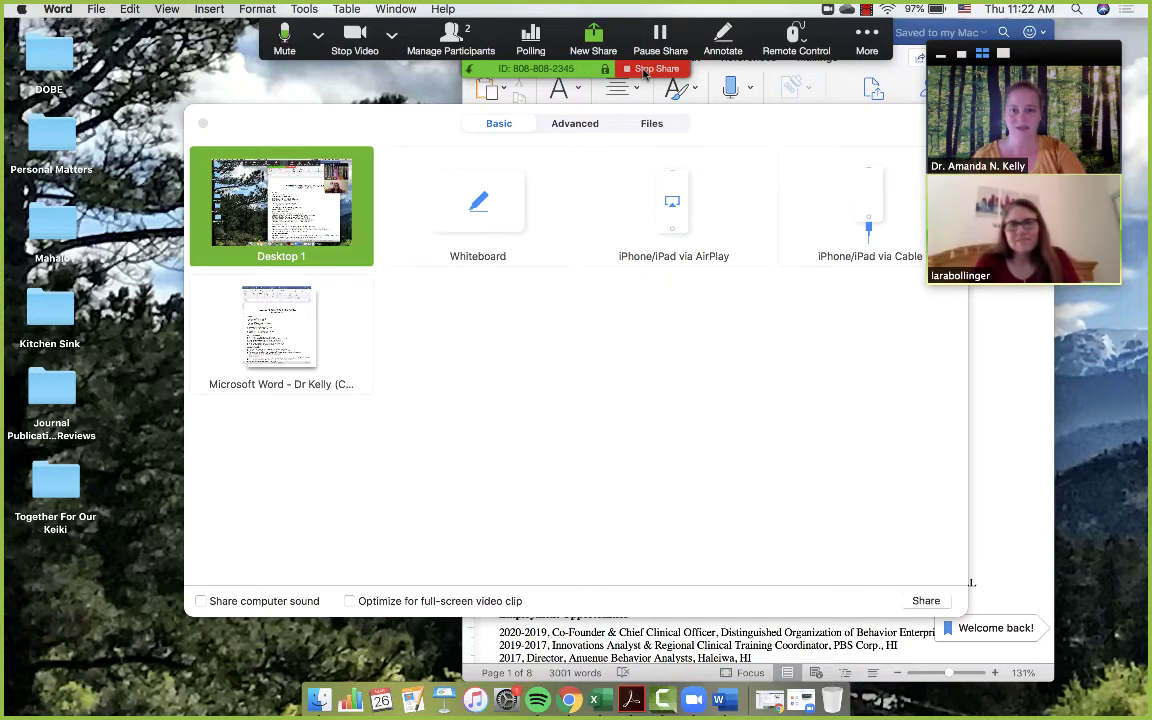
left_click(645, 70)
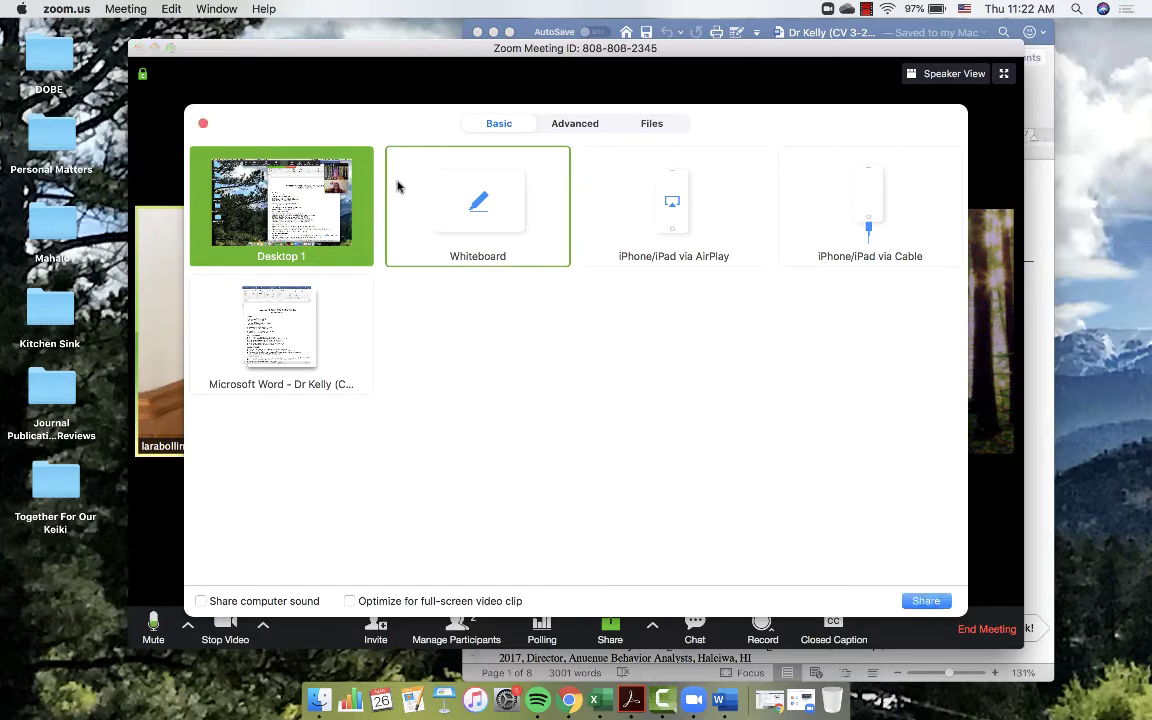
double_click(397, 186)
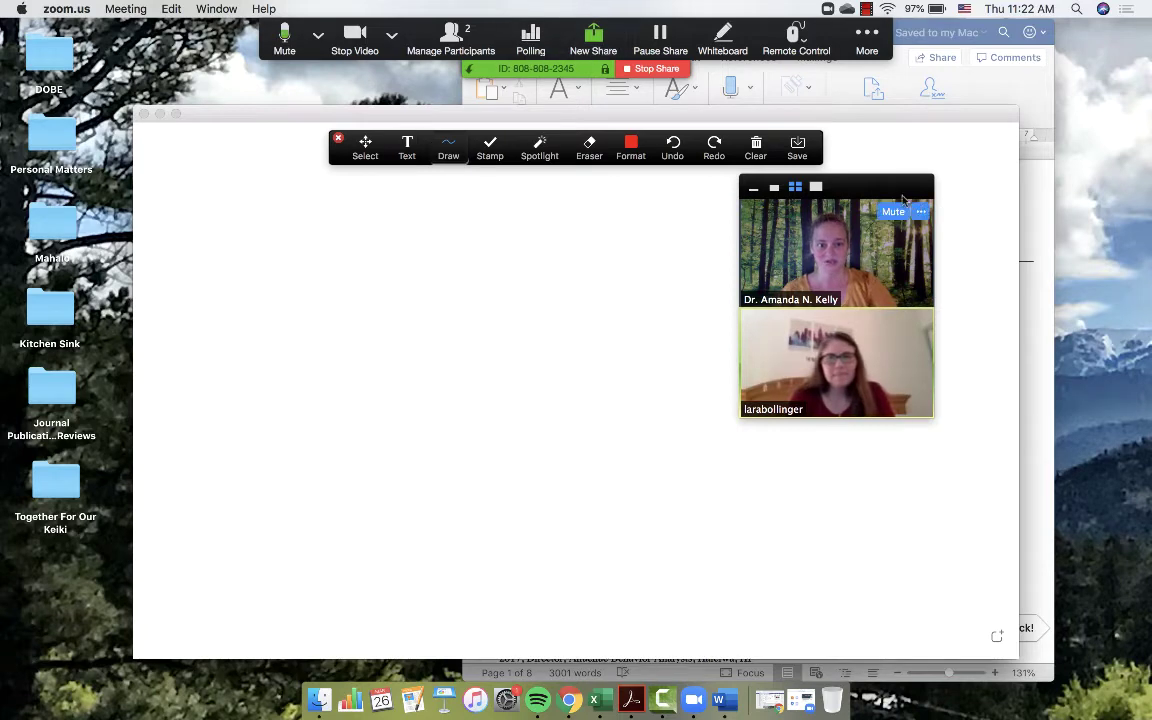
Move the floating video panel off the whiteboard and try its large speaker, single and hidden layouts, ending with thumbnails of both participants
left_click_drag(931, 180, 177, 50)
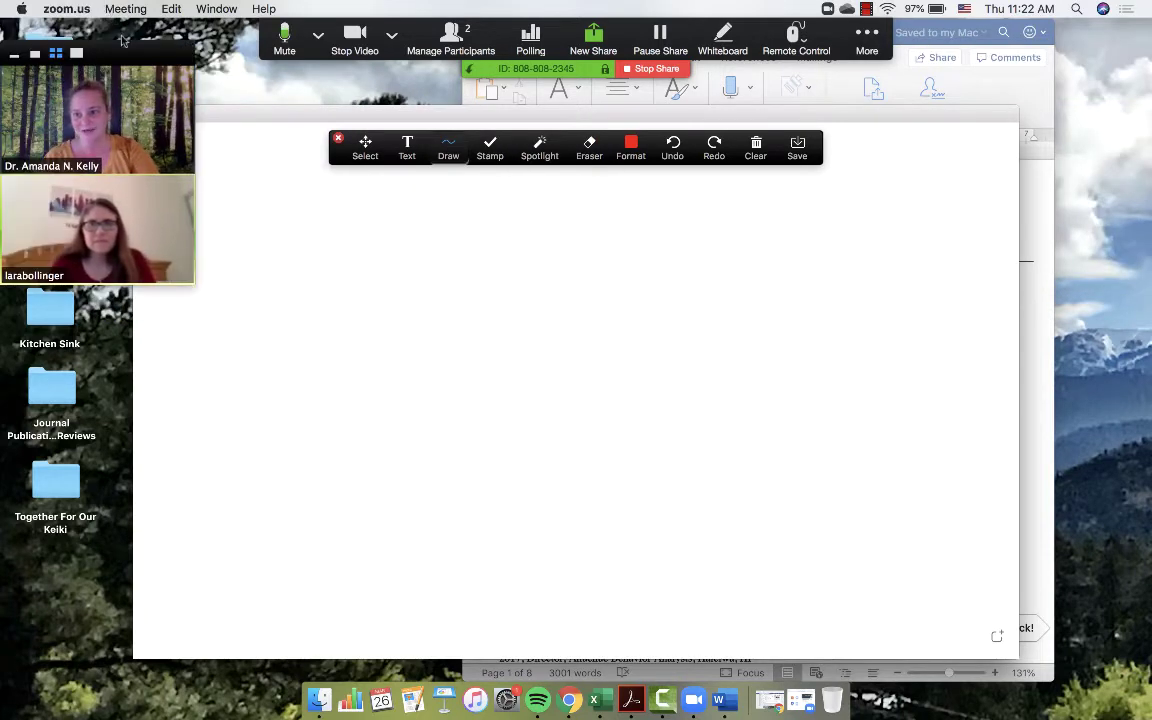
left_click(75, 55)
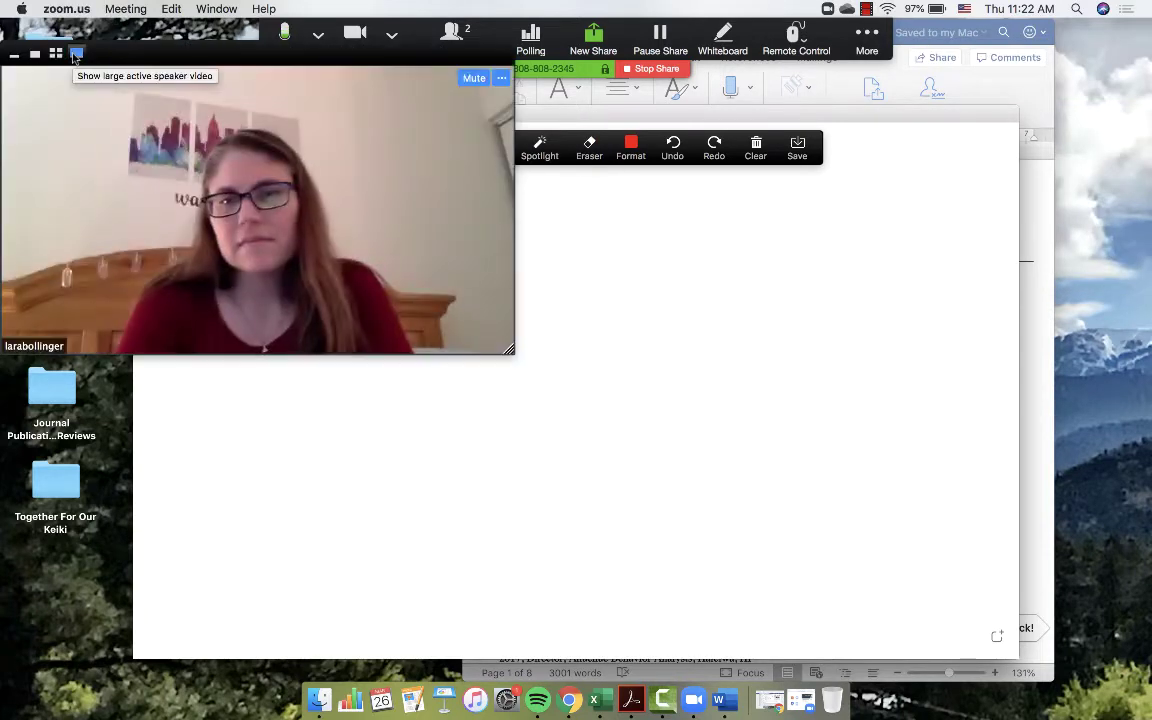
left_click(58, 54)
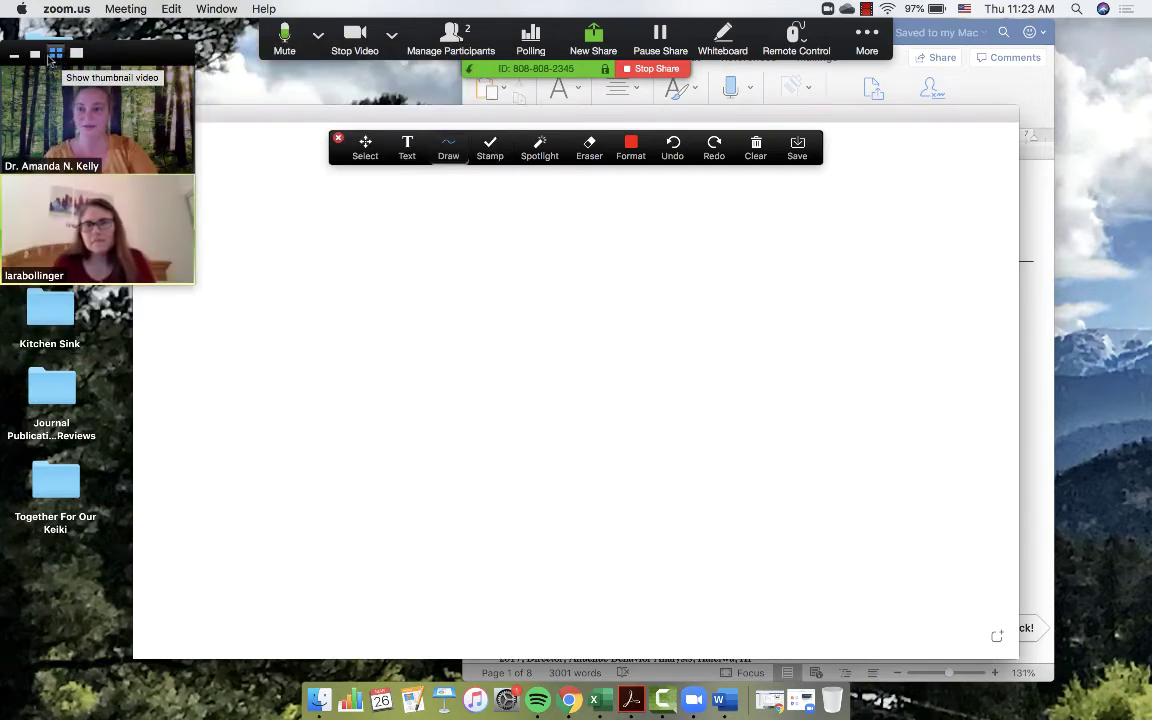
left_click(35, 54)
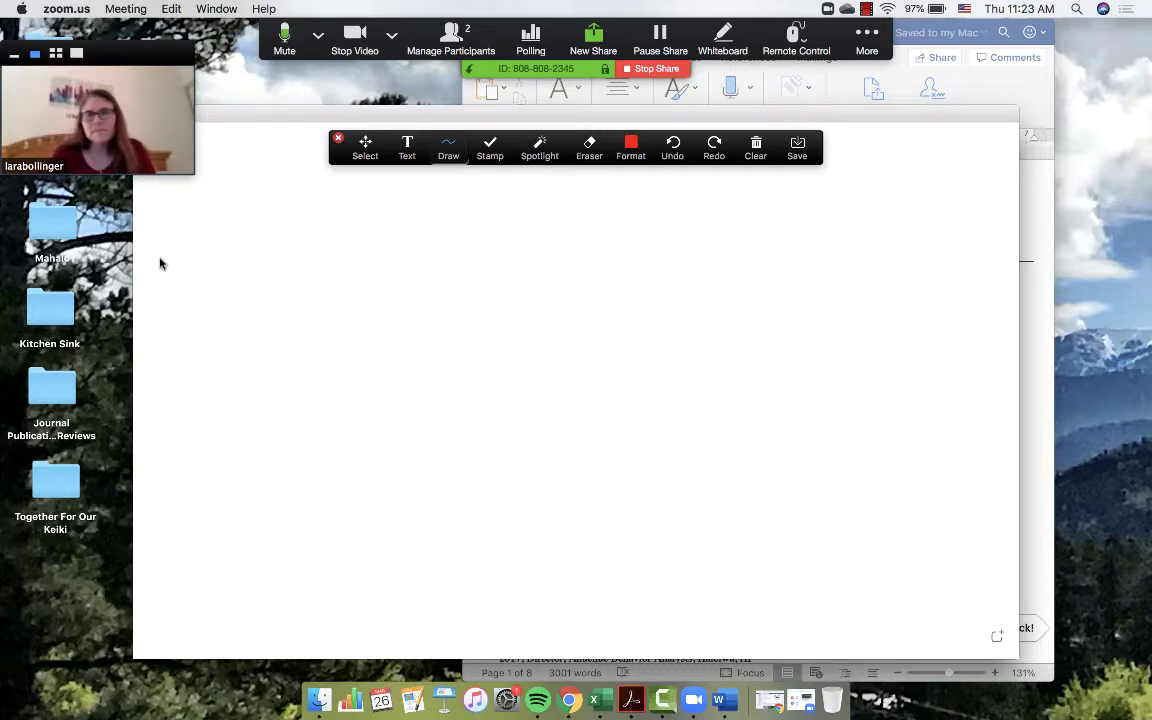
left_click(15, 55)
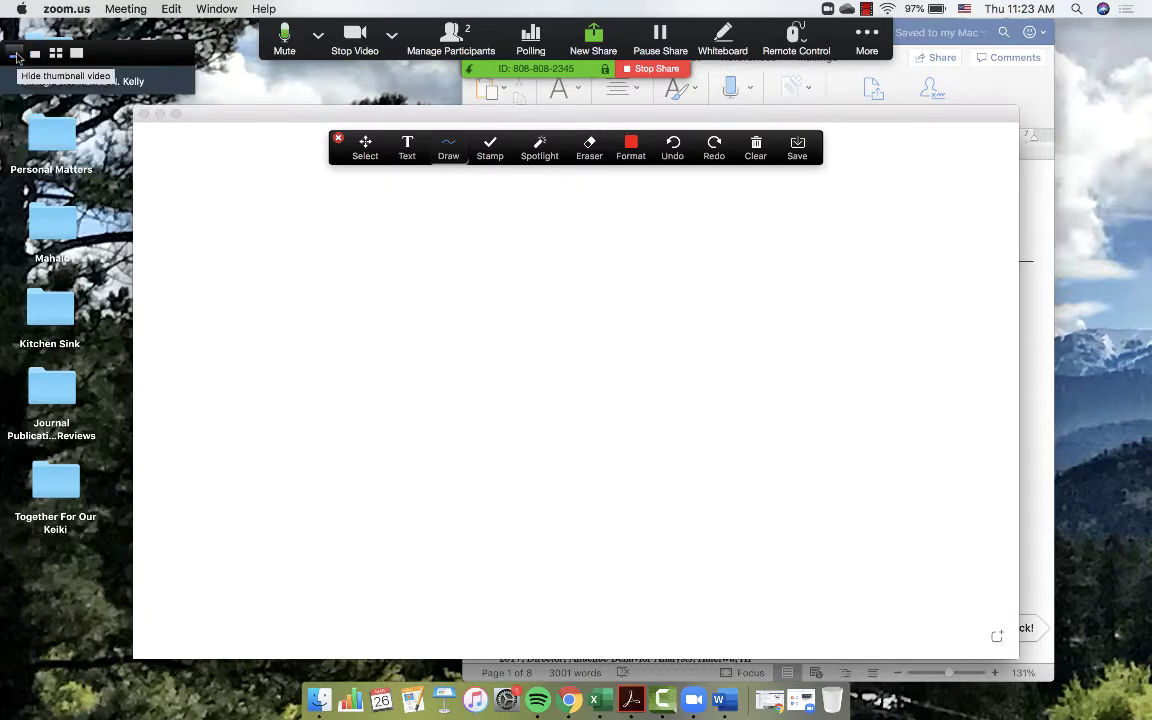
left_click(72, 55)
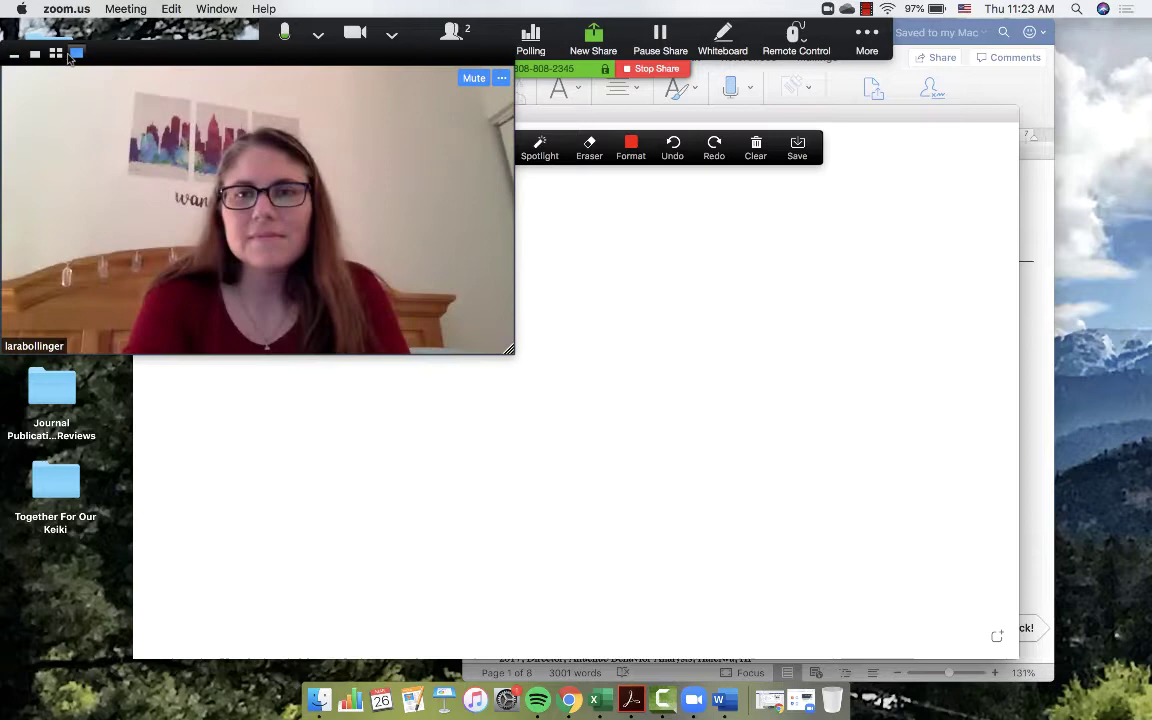
left_click(55, 55)
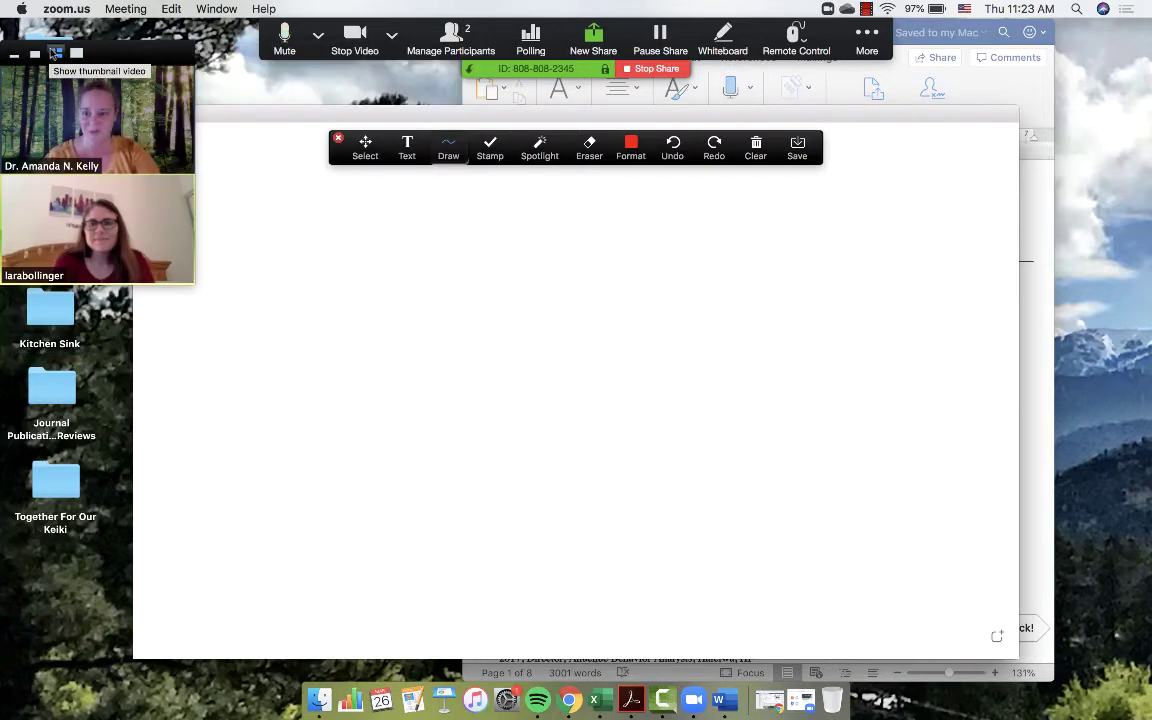
Place the video panel in its side-by-side layout at the desktop's lower-left corner
left_click_drag(57, 60, 157, 7)
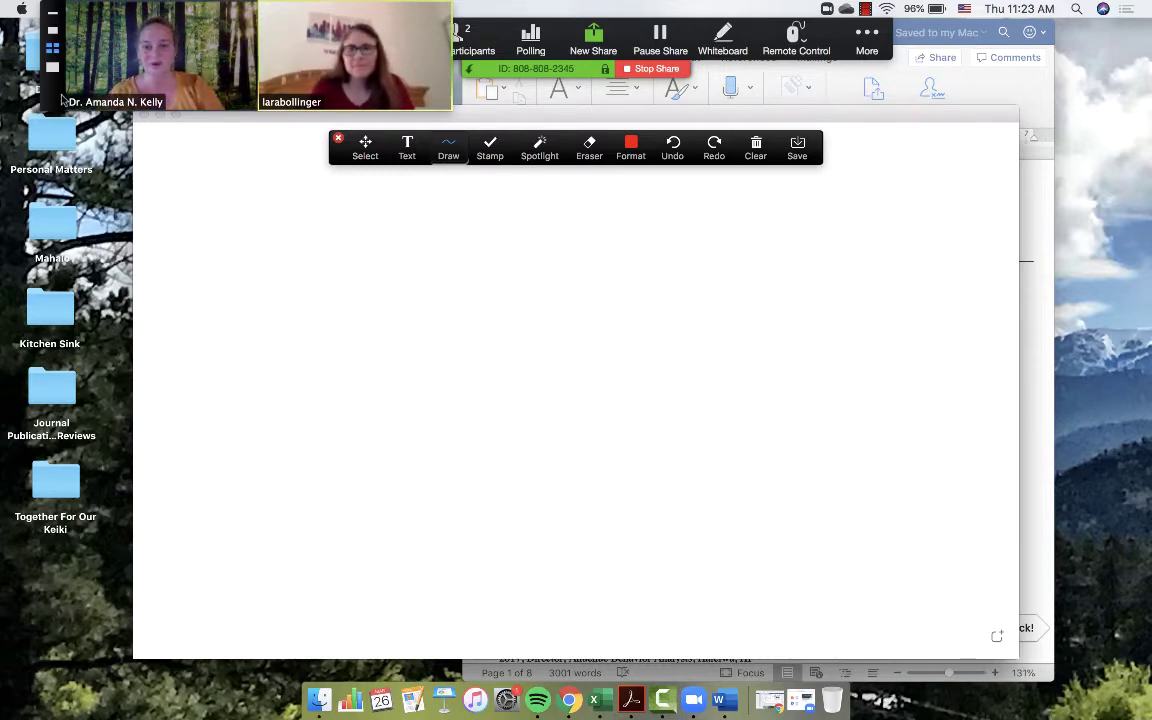
left_click_drag(62, 97, 40, 700)
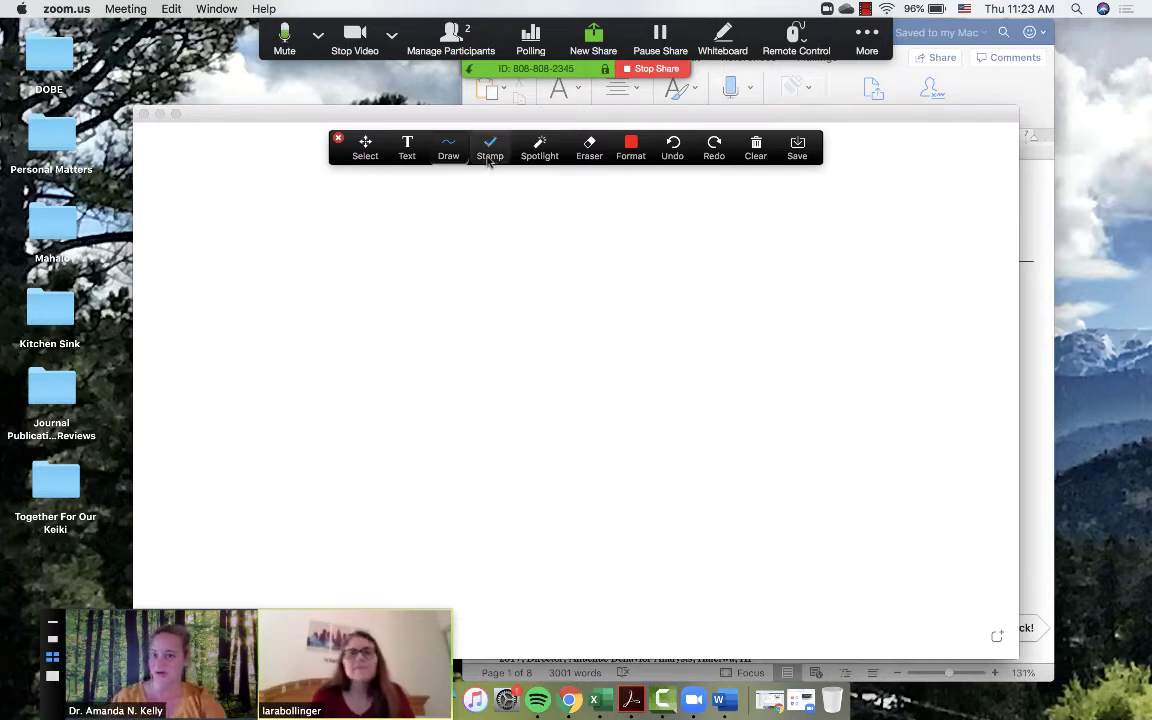
Stamp two check marks side by side on the whiteboard and erase the right-hand one
left_click(407, 150)
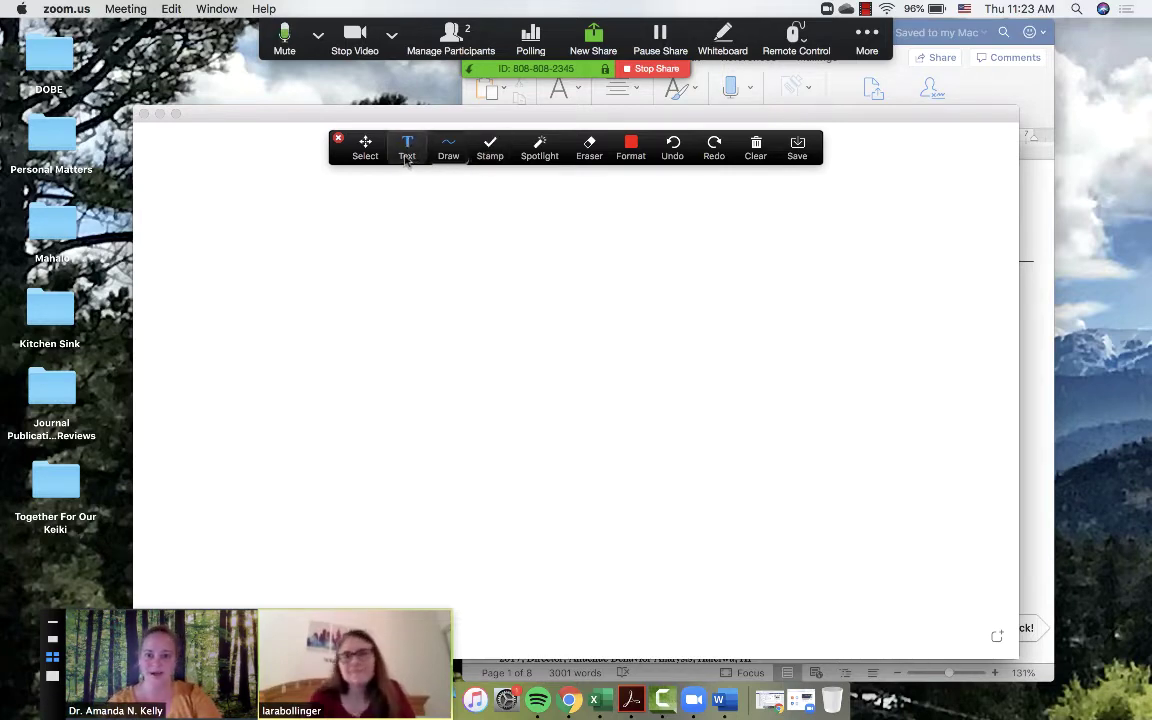
left_click(489, 150)
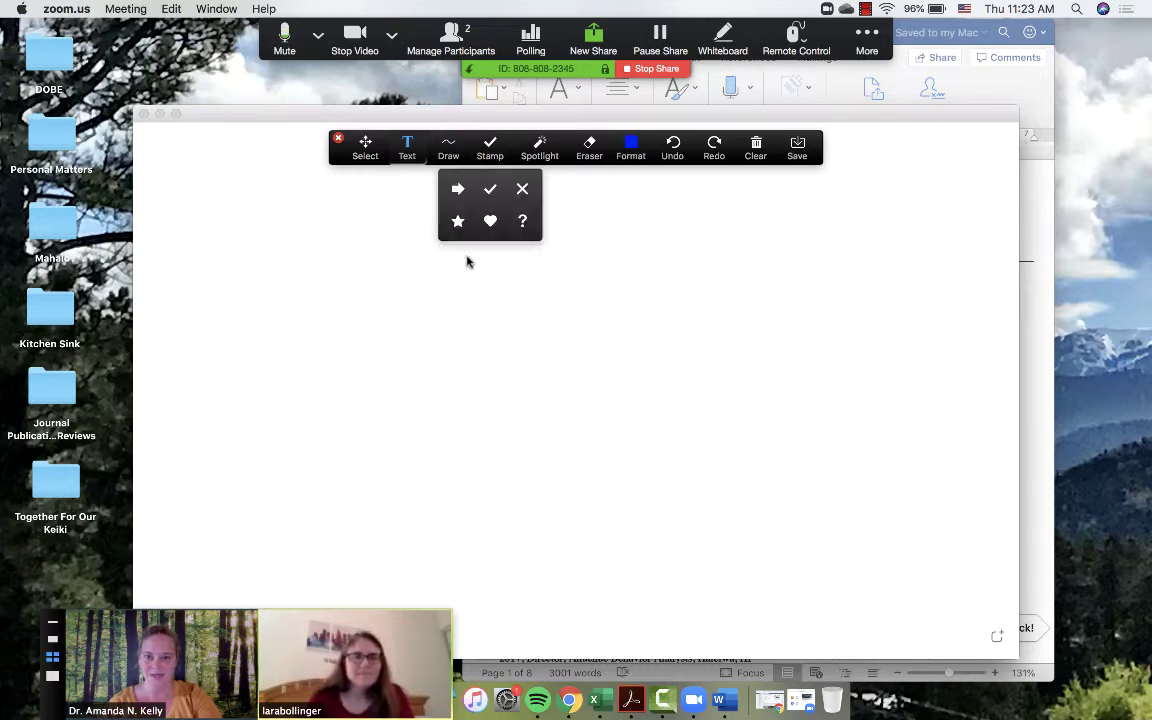
left_click(490, 189)
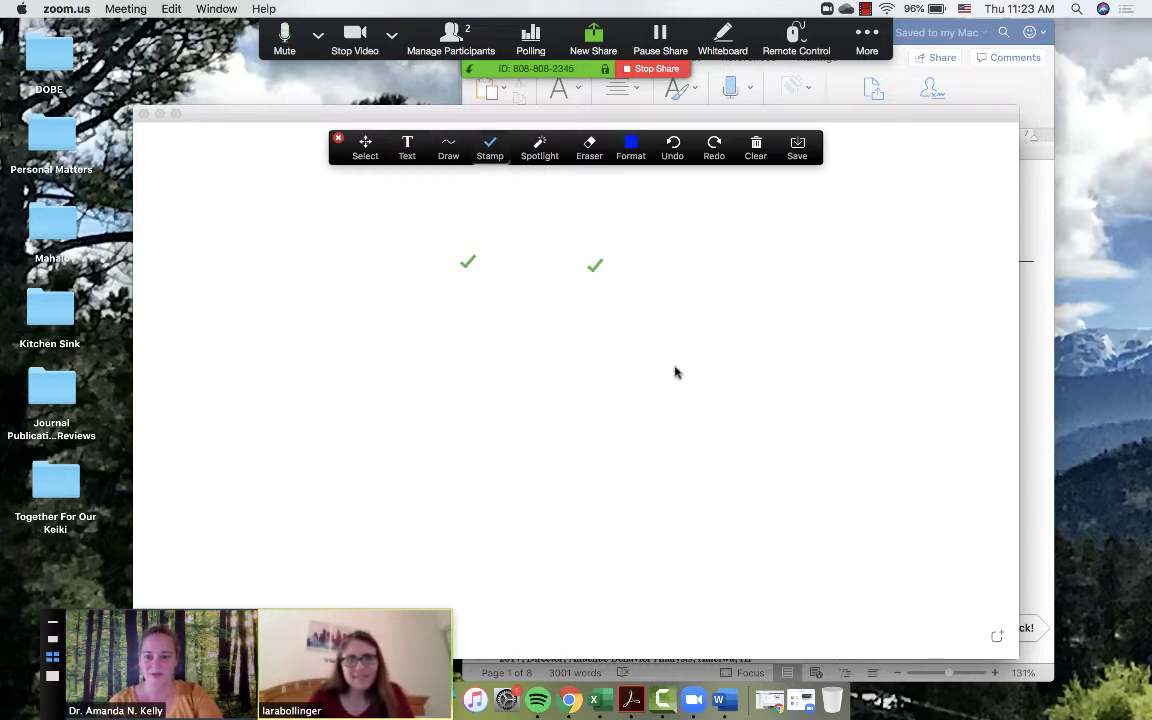
left_click(589, 148)
left_click(598, 264)
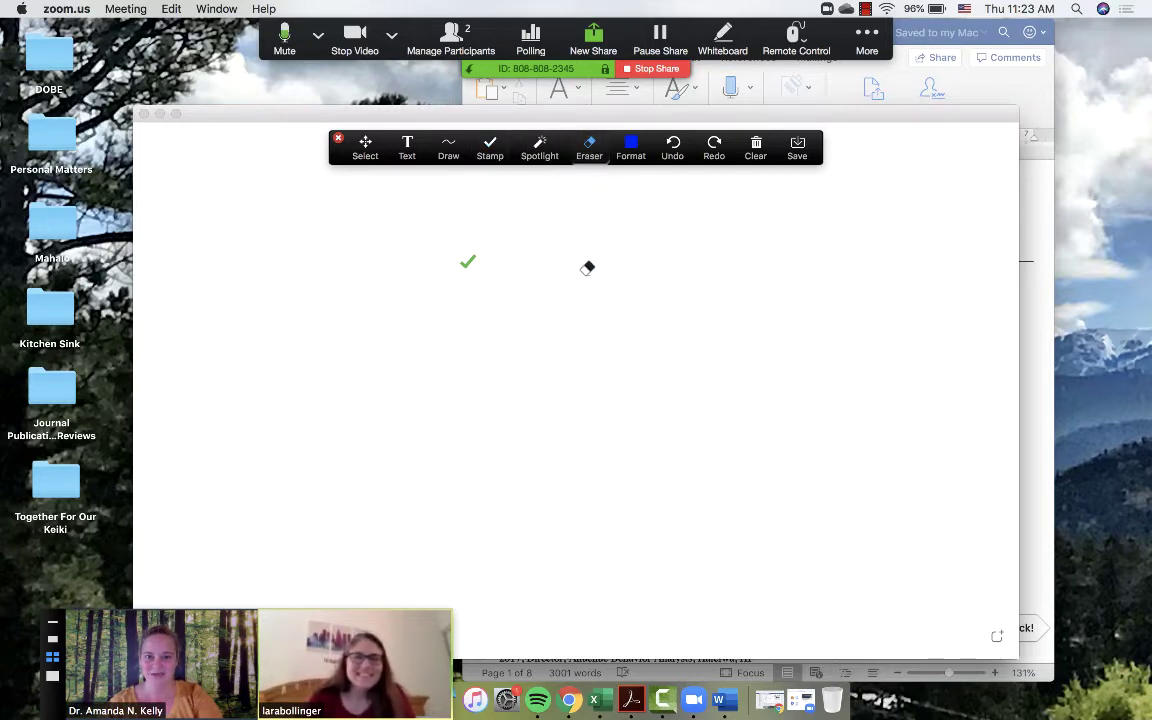
Stamp two more check marks to the right of the remaining one, with blue as the format color
left_click(631, 148)
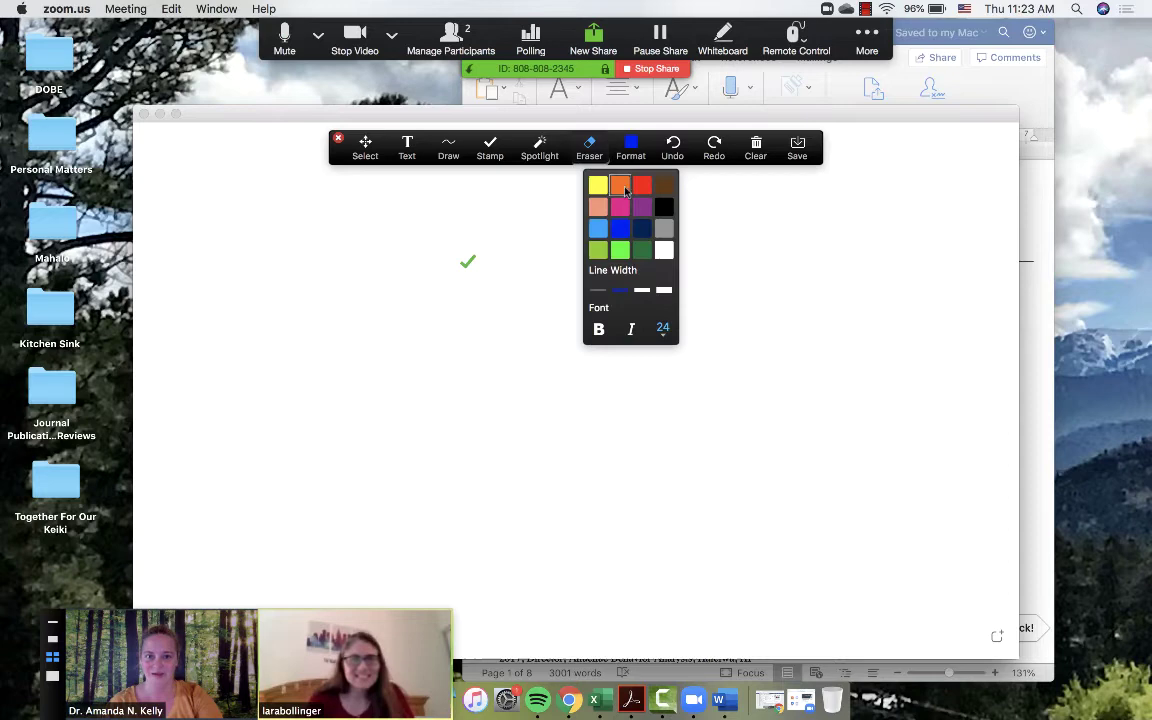
left_click(490, 148)
left_click(490, 189)
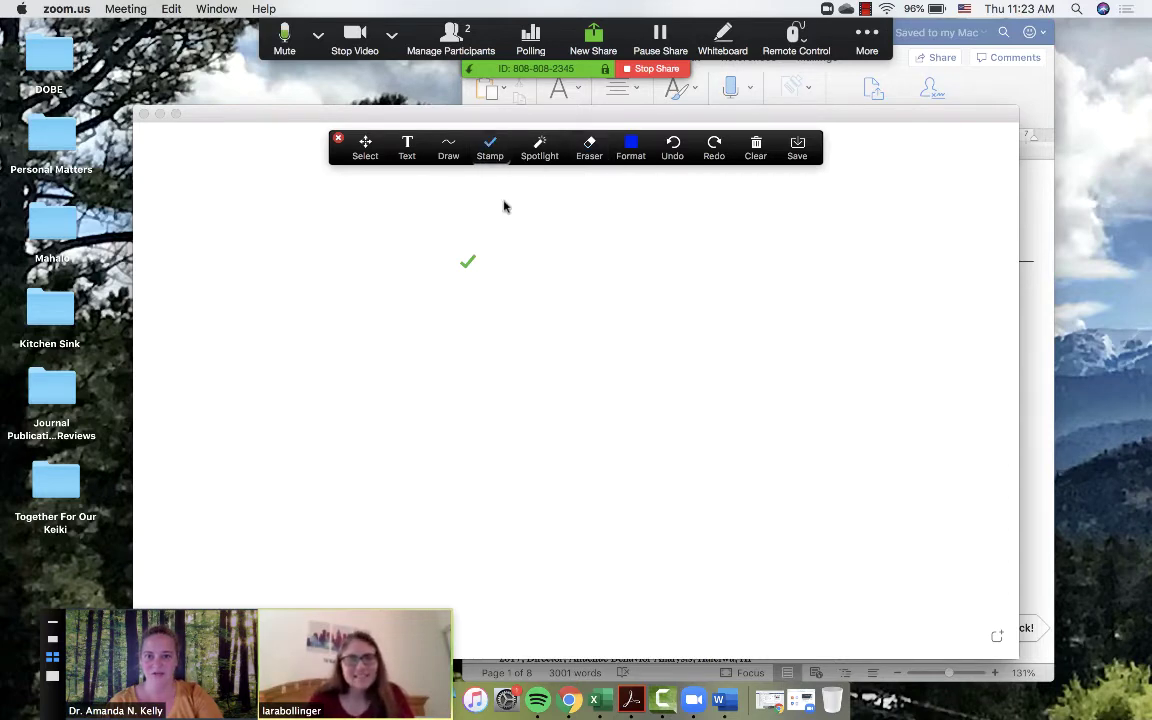
left_click(631, 148)
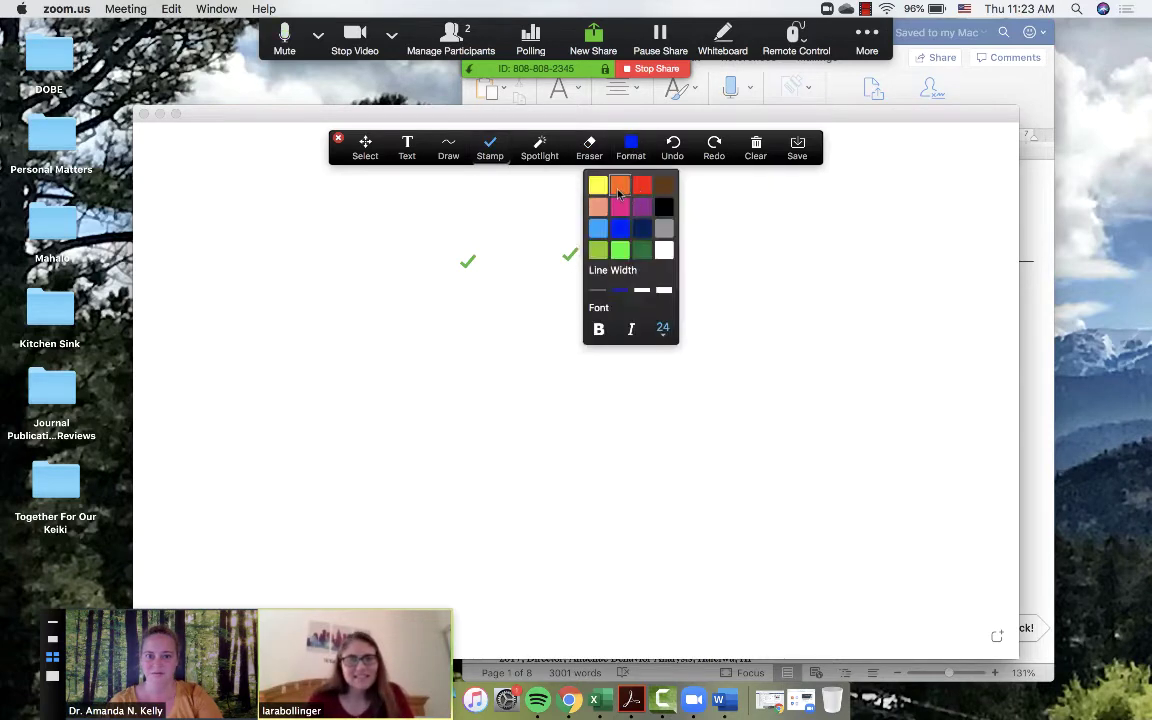
left_click(619, 230)
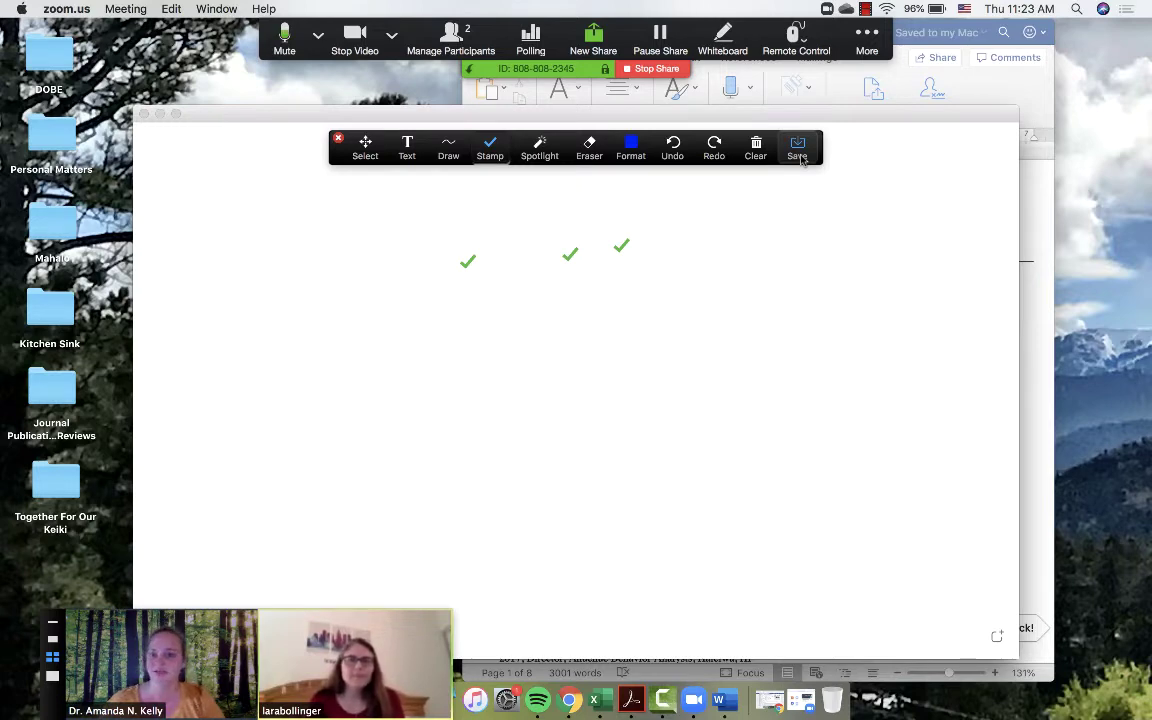
Add an orange text greeting to the whiteboard, reading "Aloha" followed by the other participant's first name
left_click(407, 147)
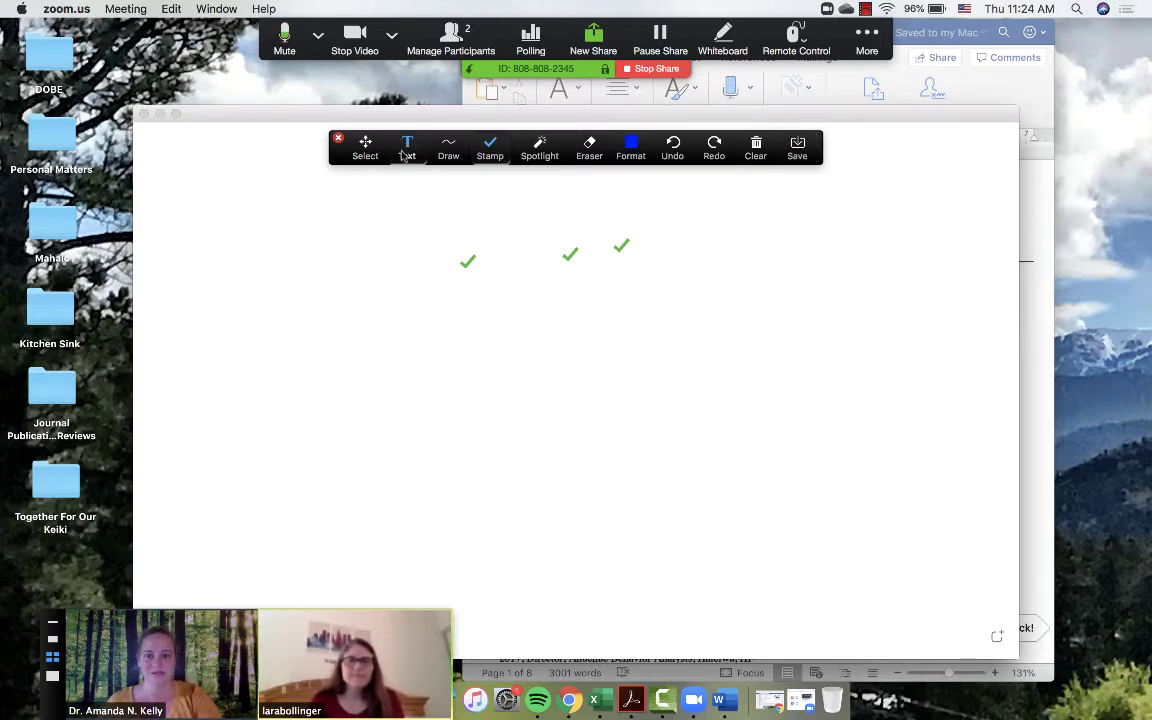
left_click(405, 272)
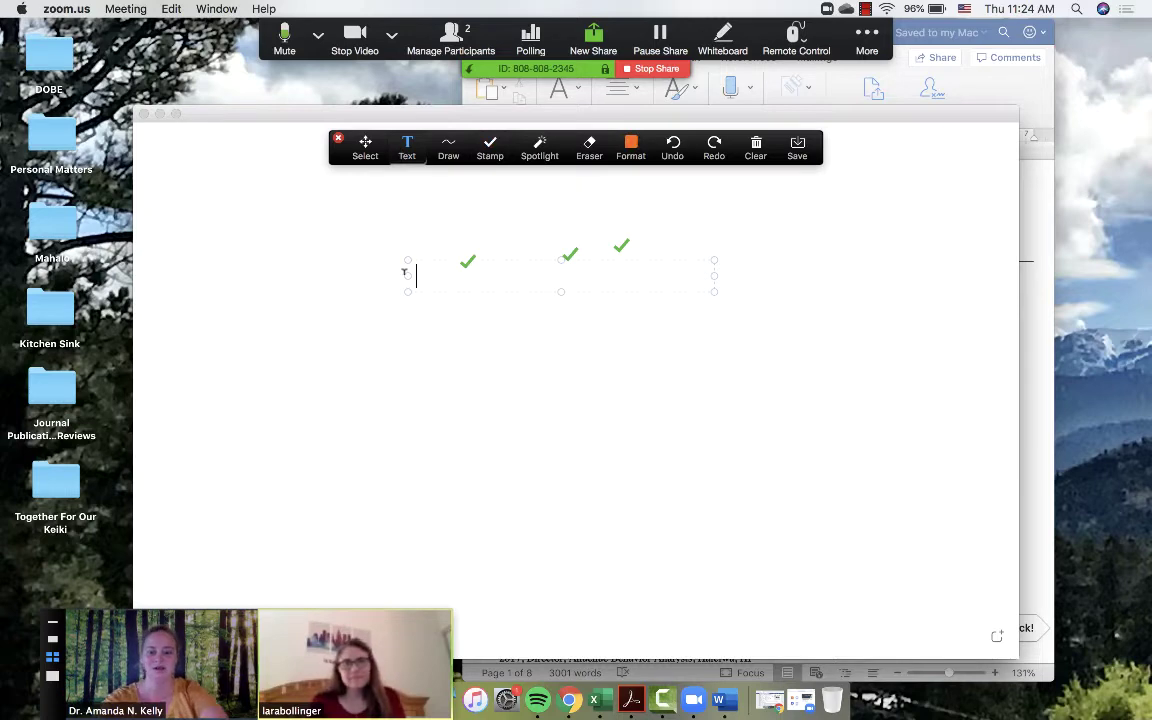
type("Aloha Lar")
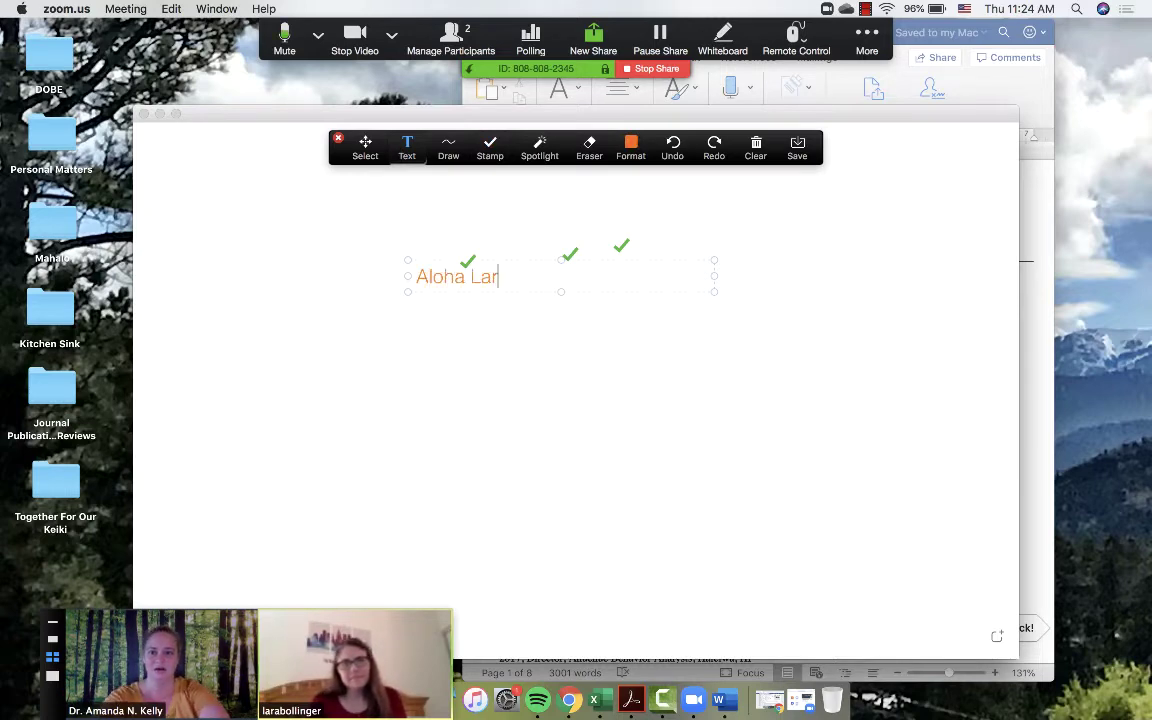
type("a")
left_click(535, 321)
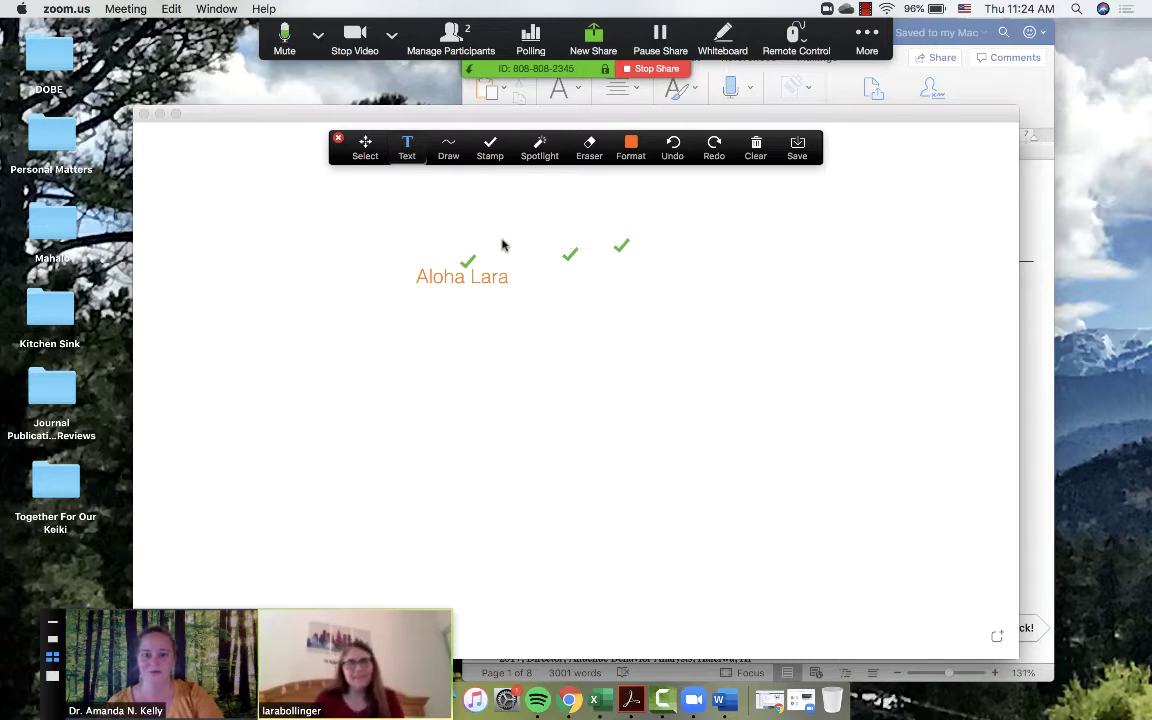
left_click(605, 400)
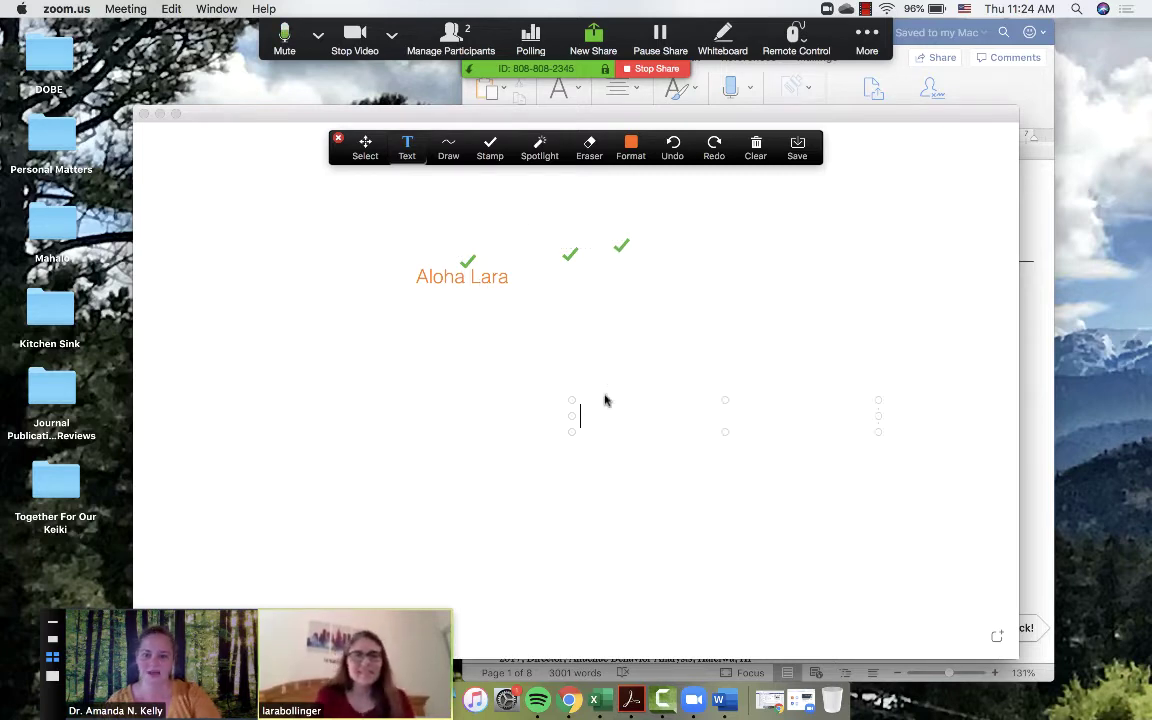
Move the greeting to the whiteboard's upper-left area and place the leftmost check mark just beneath its start
left_click(365, 145)
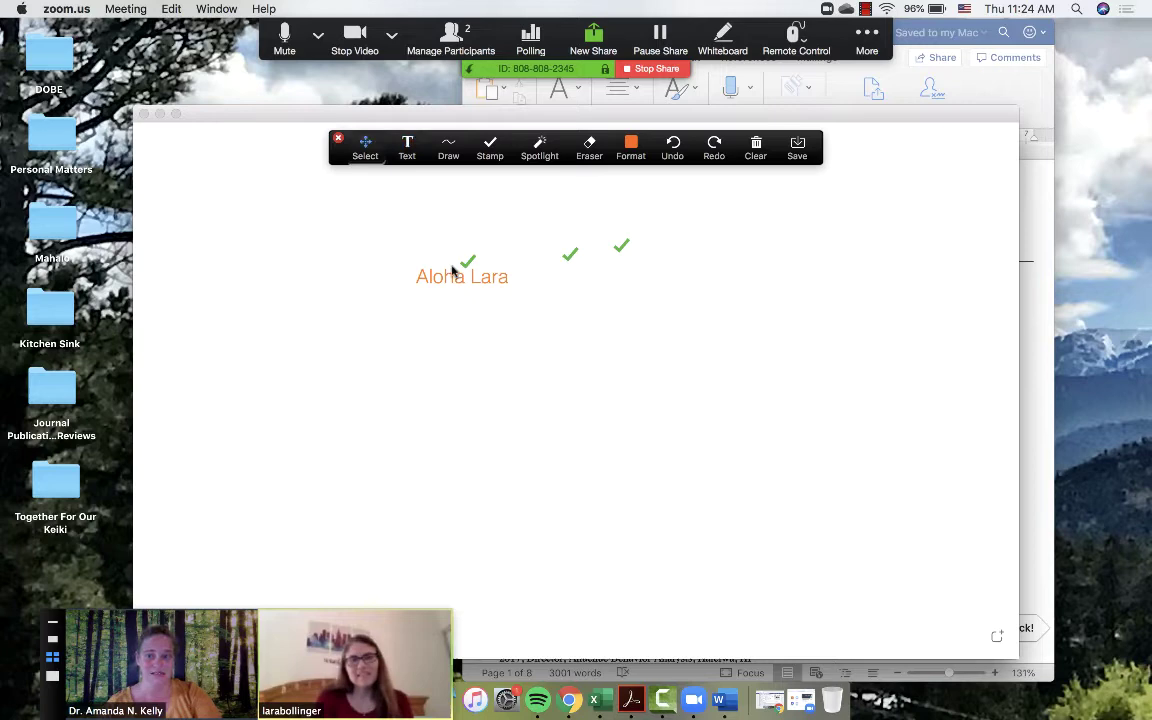
mouse_move(454, 279)
left_mouse_down()
mouse_move(380, 270)
mouse_move(193, 193)
mouse_move(218, 205)
left_mouse_up()
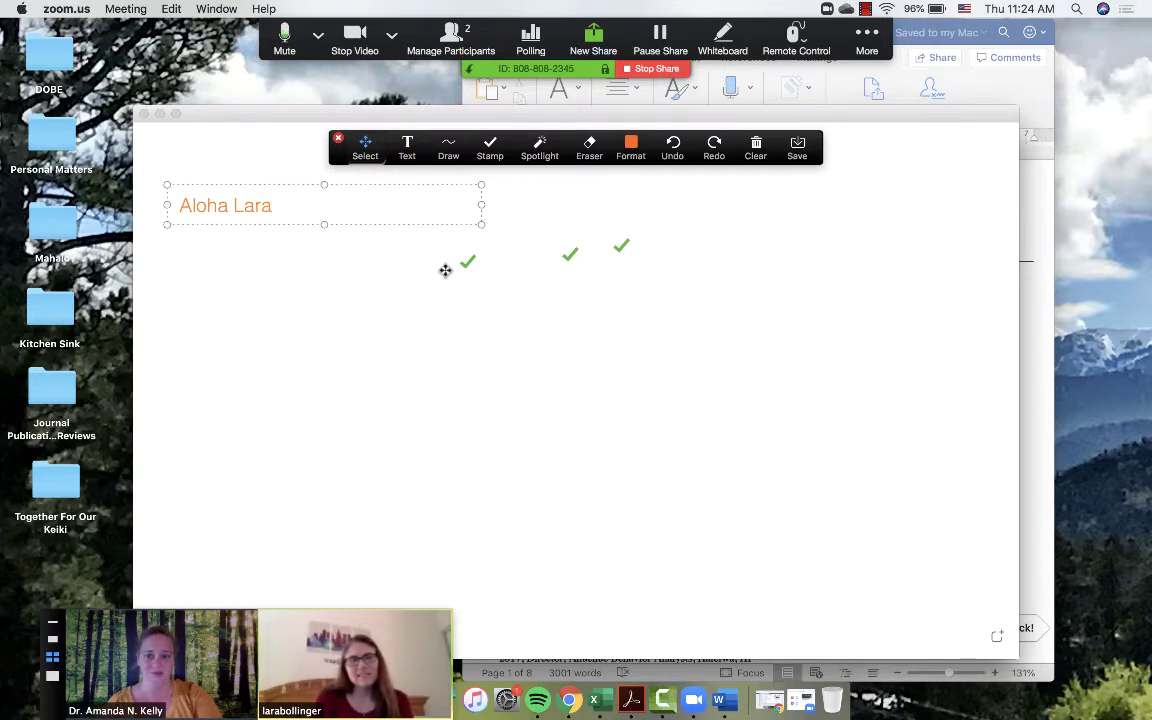
mouse_move(467, 262)
left_mouse_down()
mouse_move(205, 254)
mouse_move(185, 235)
left_mouse_up()
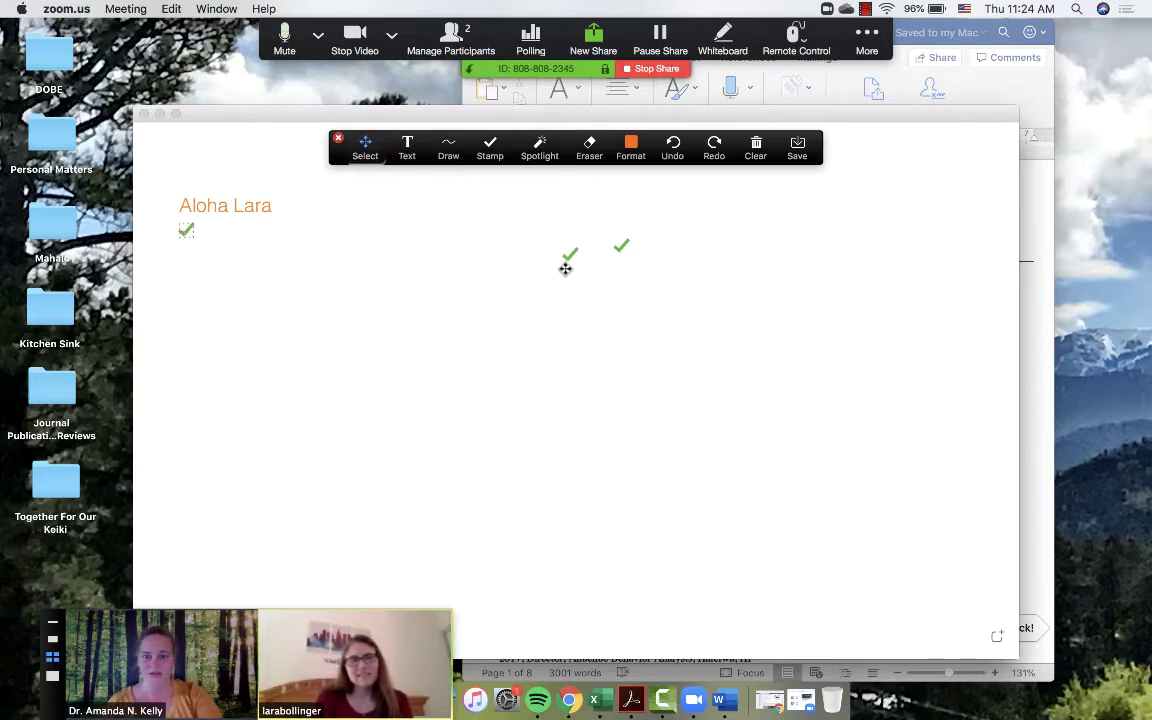
Line up the other two check marks directly after the greeting and erase the check mark beneath it
left_click_drag(565, 258, 284, 207)
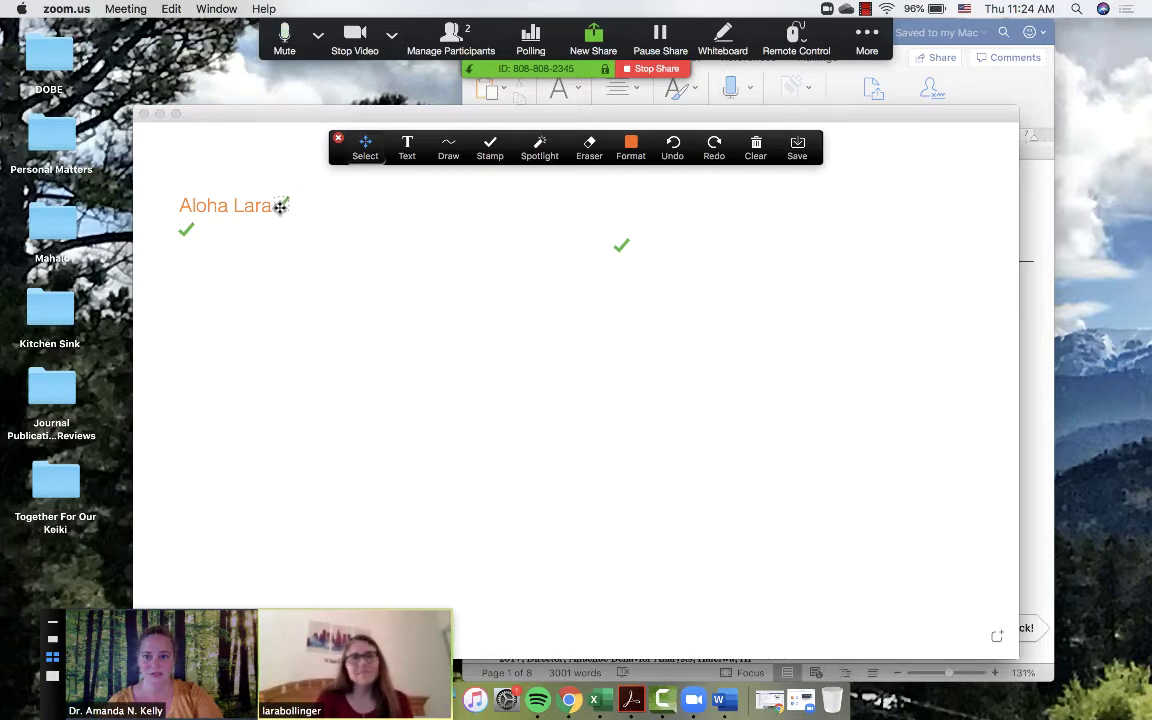
left_click_drag(625, 244, 305, 203)
left_click(589, 147)
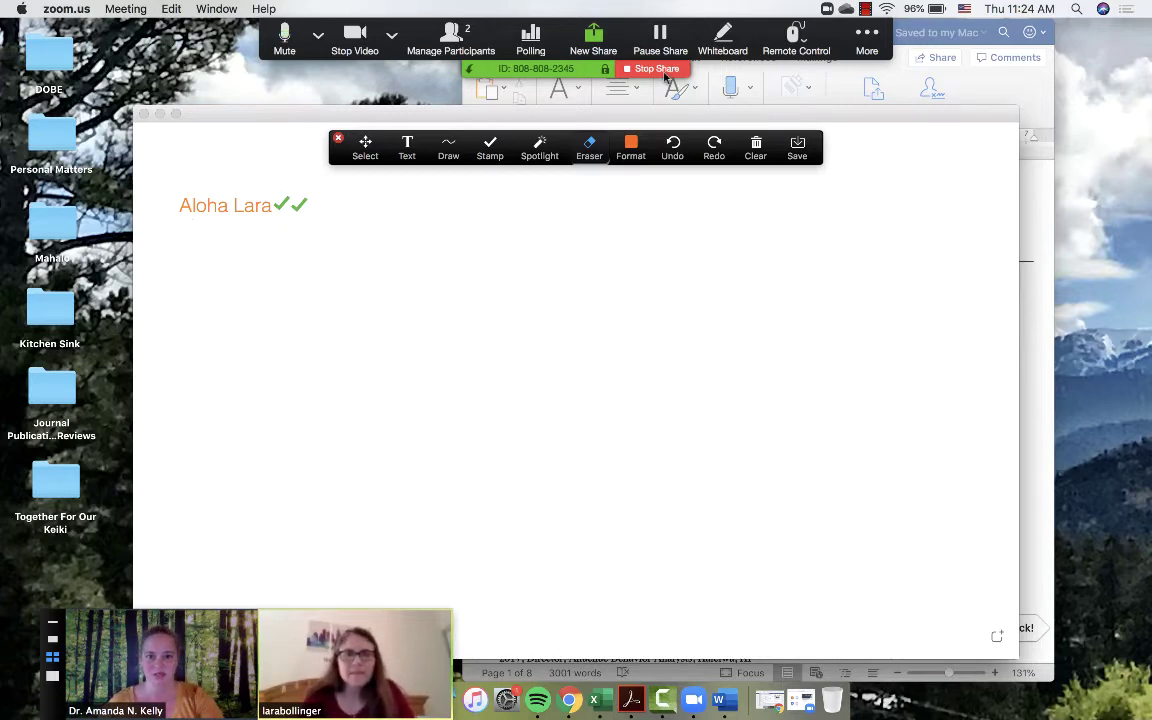
Stop sharing the whiteboard, and browse the Federal Courts Drive folder and the CR Institute dashboard in the other participant's shared browser
left_click(660, 70)
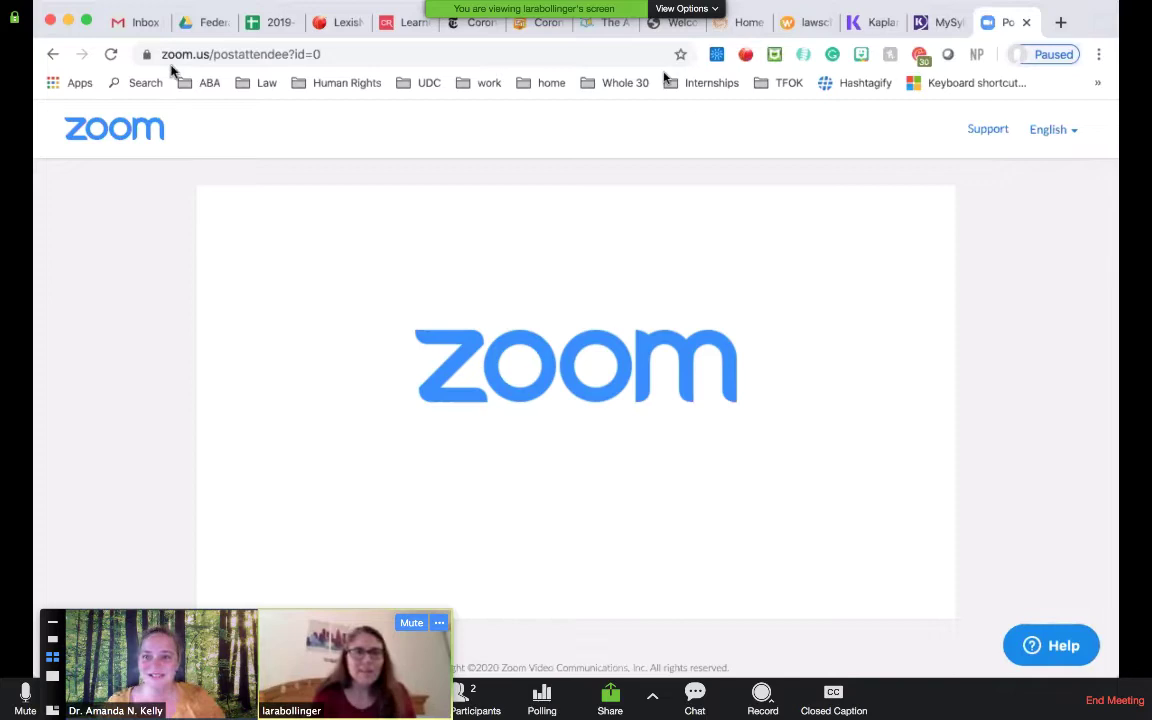
left_click(202, 21)
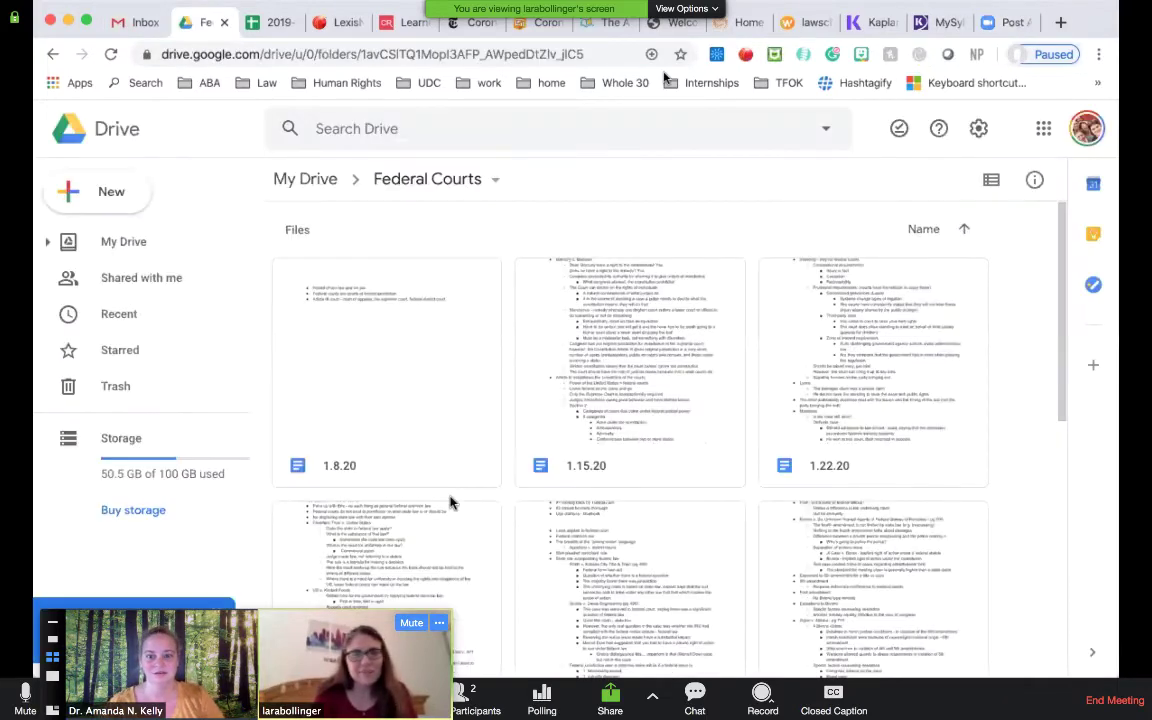
scroll(450, 490, "down", 5)
scroll(450, 478, "up", 5)
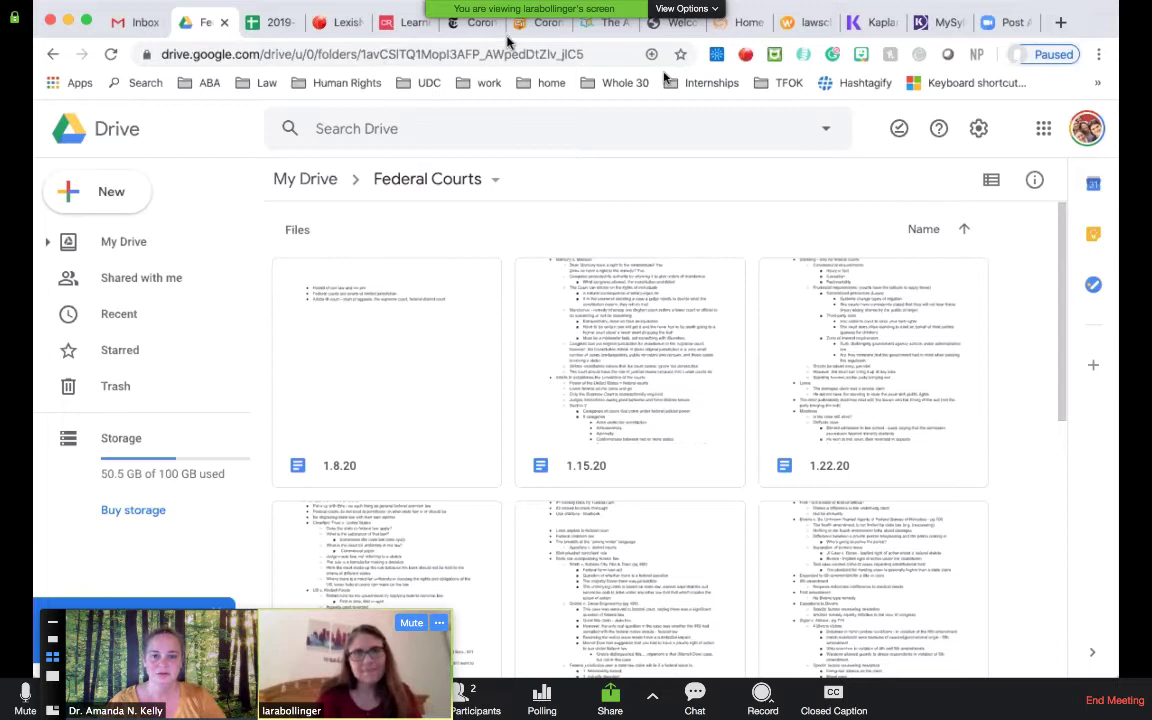
left_click(405, 22)
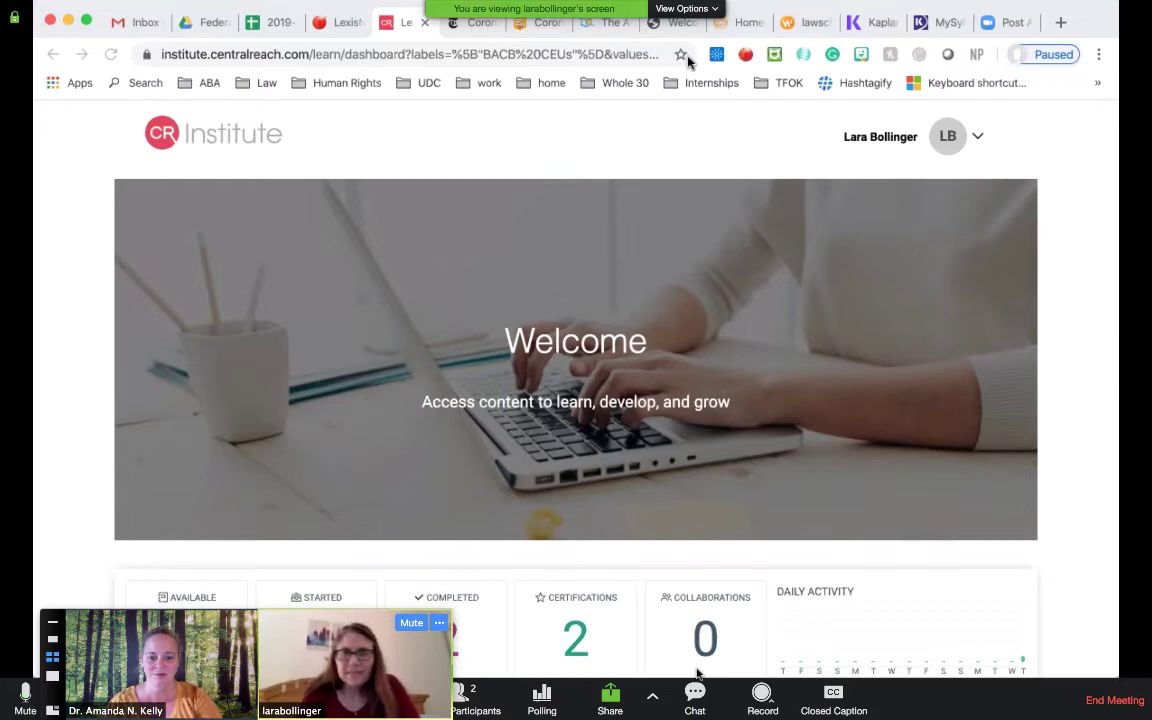
Replace the other participant's screen share with only the Microsoft Word CV window, and end that share
left_click(612, 697)
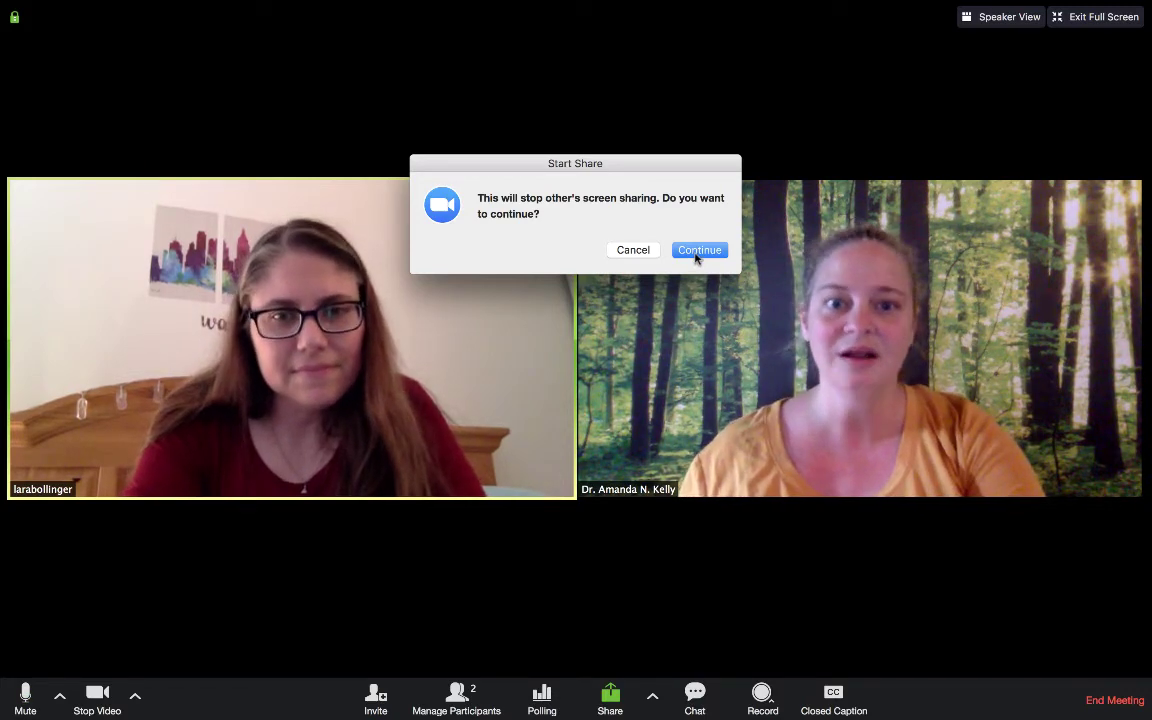
left_click(697, 251)
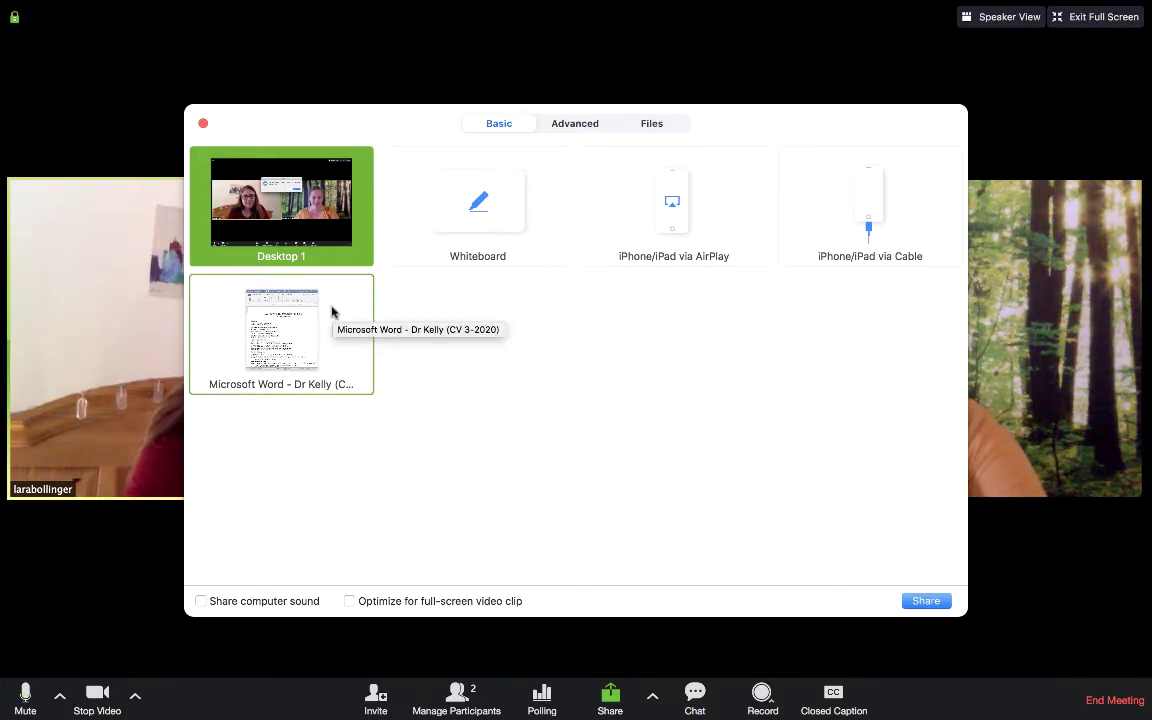
left_click(332, 312)
double_click(332, 312)
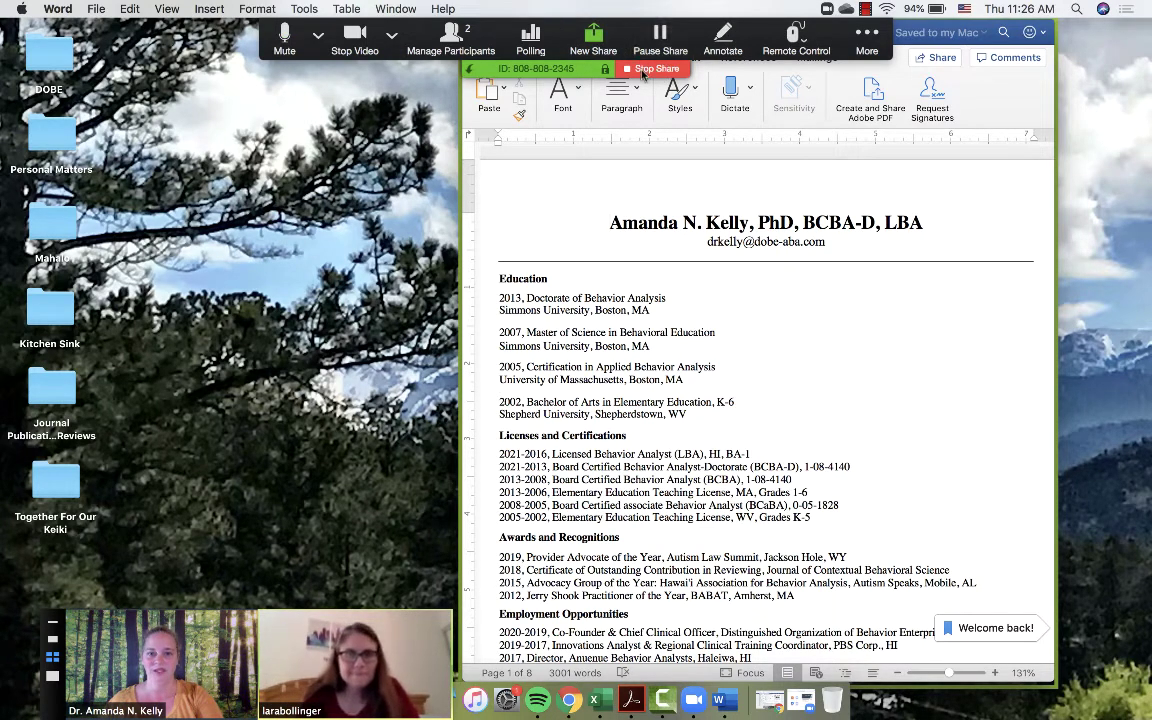
left_click(645, 68)
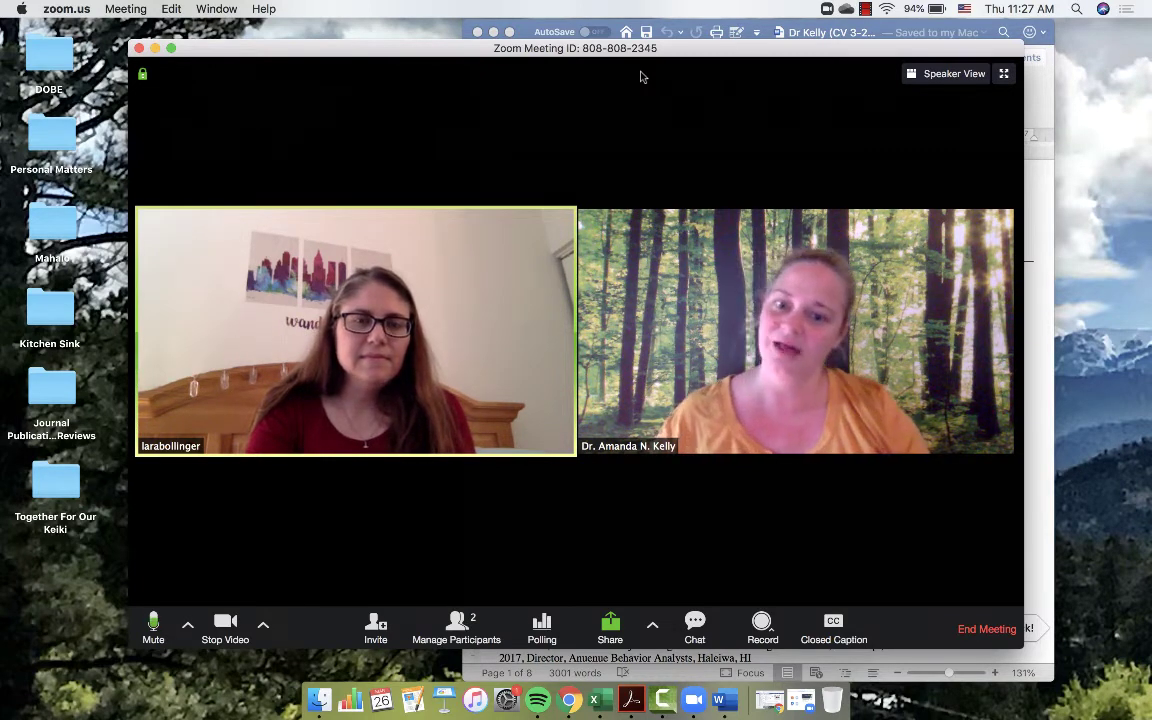
Show the meeting's participant list and quit Microsoft Word
mouse_move(482, 404)
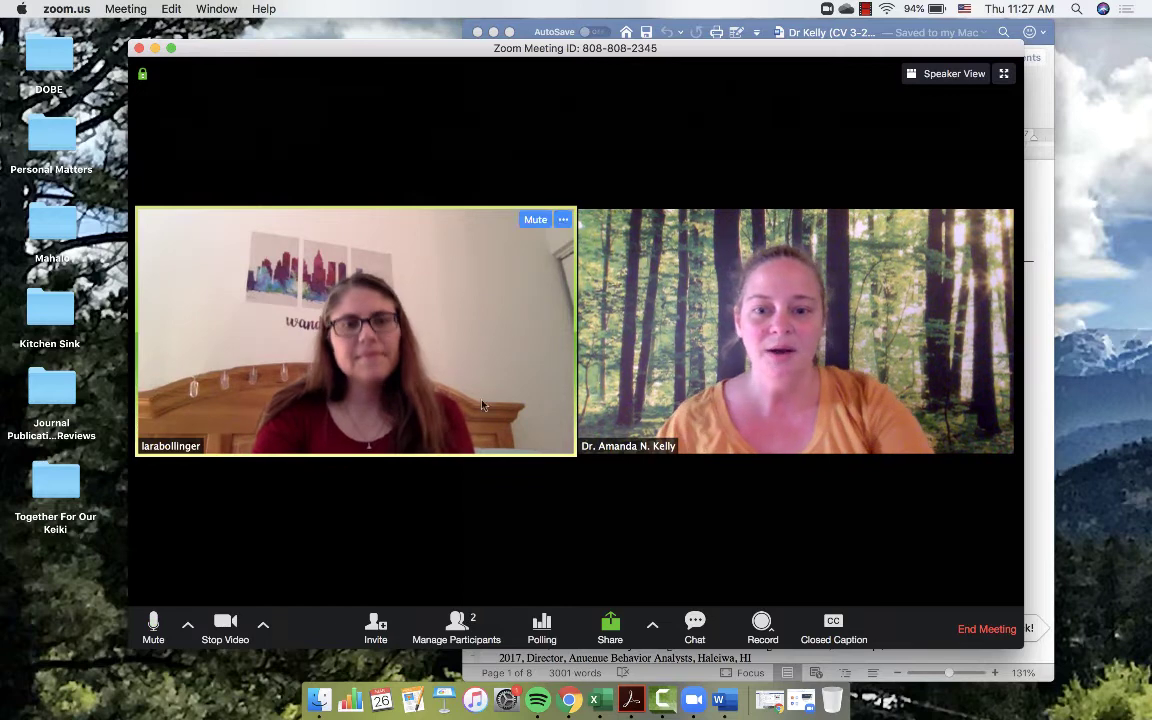
left_click(456, 627)
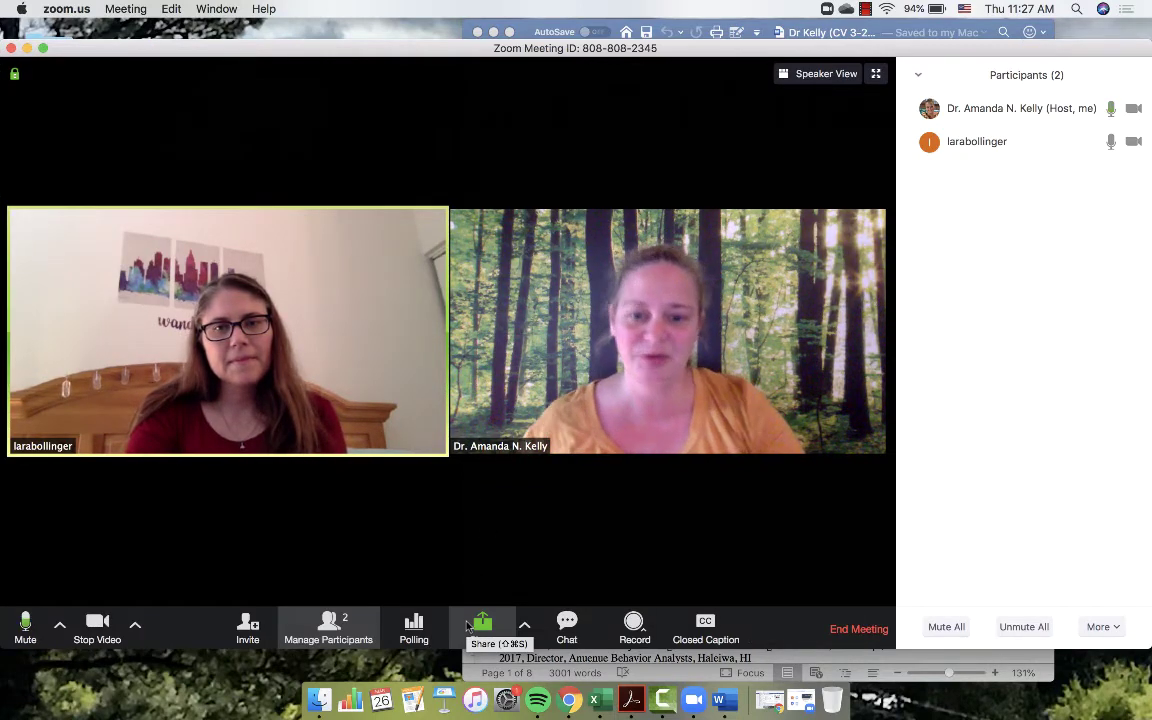
right_click(725, 702)
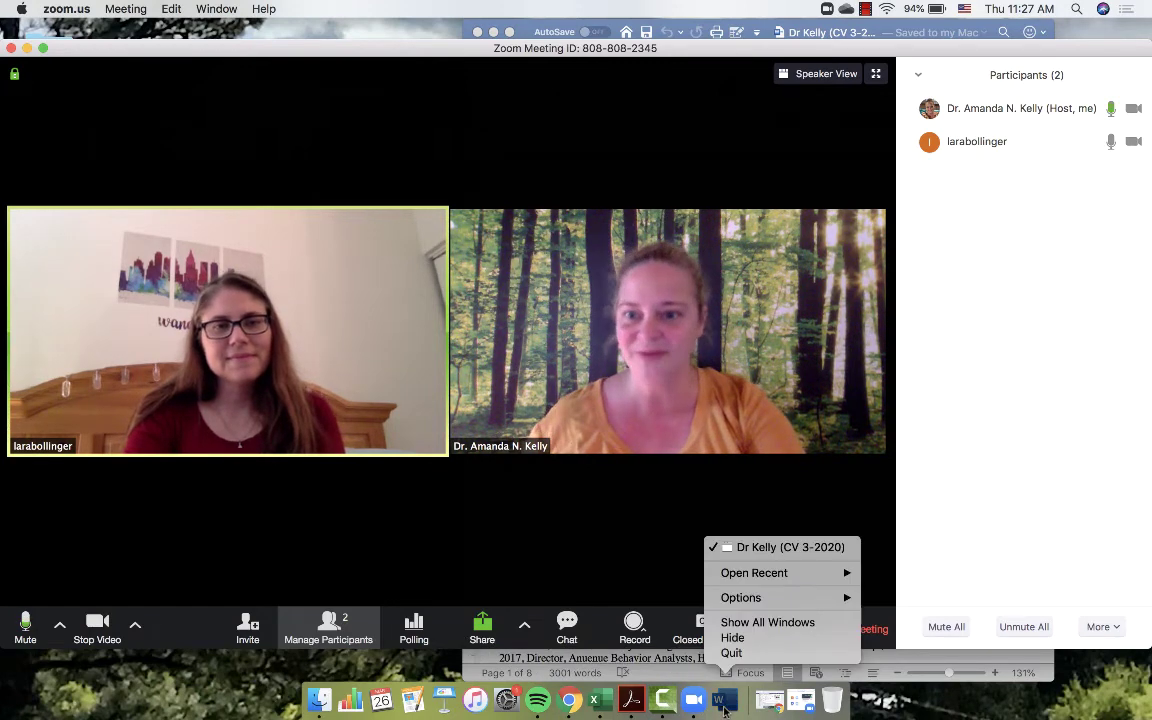
left_click(745, 653)
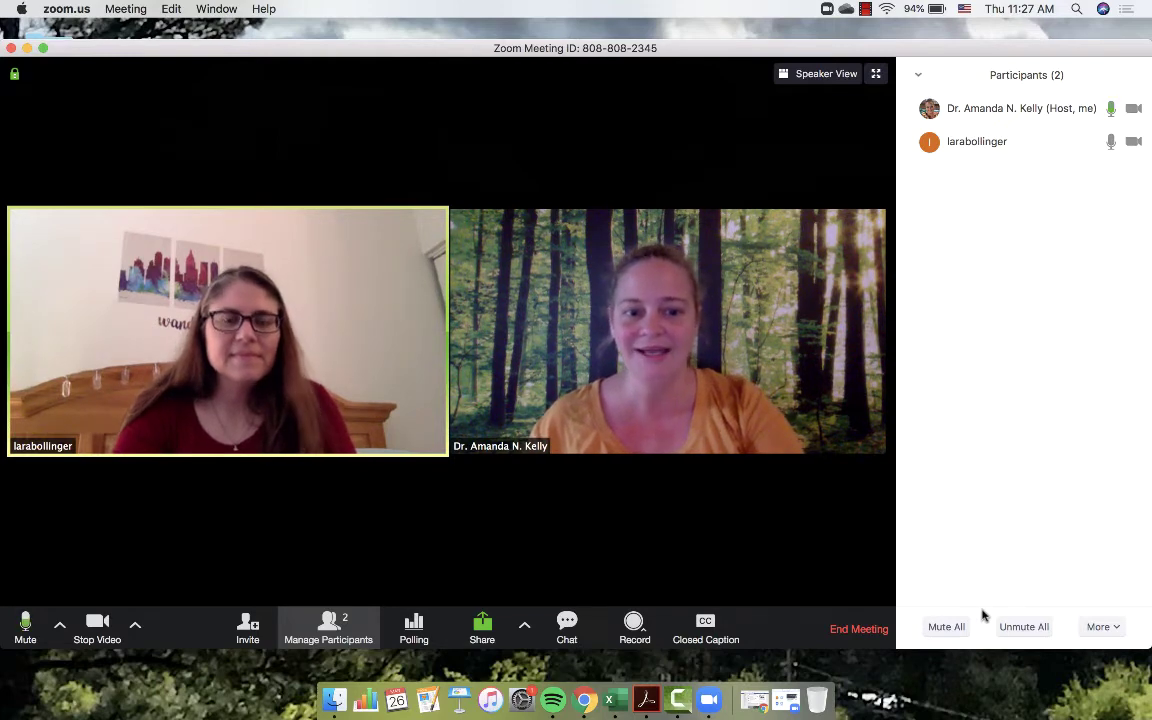
Mute all participants while still allowing them to unmute themselves, and unmute everyone again
left_click(955, 627)
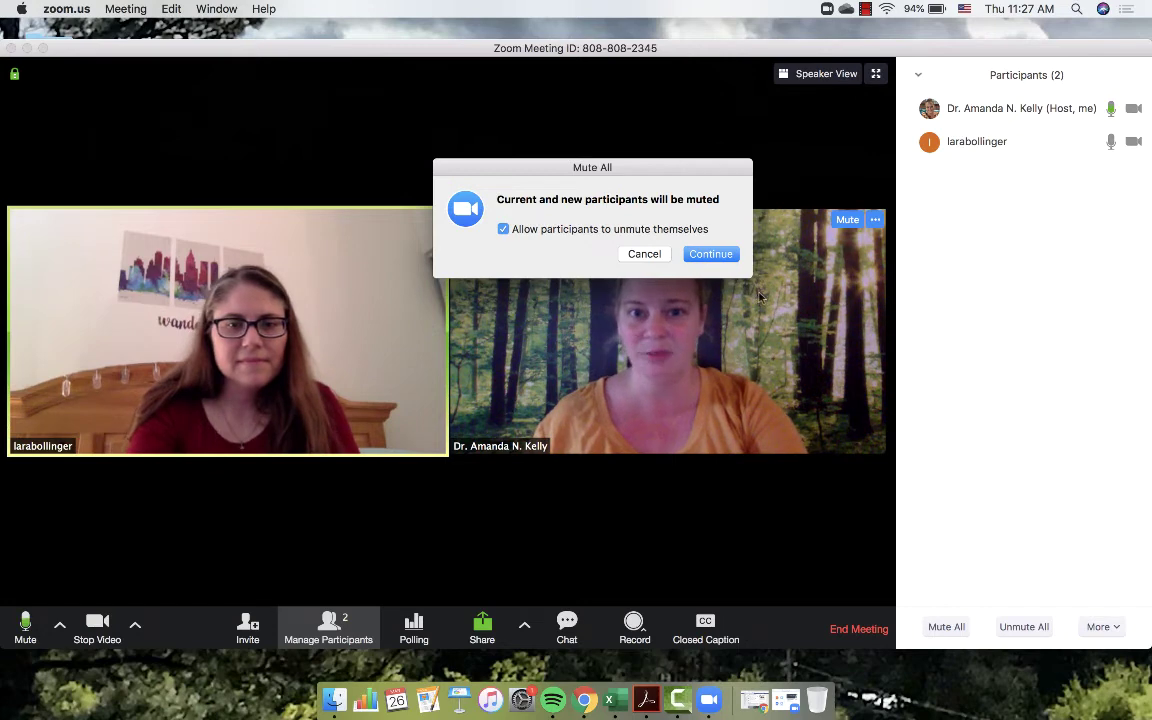
left_click(733, 259)
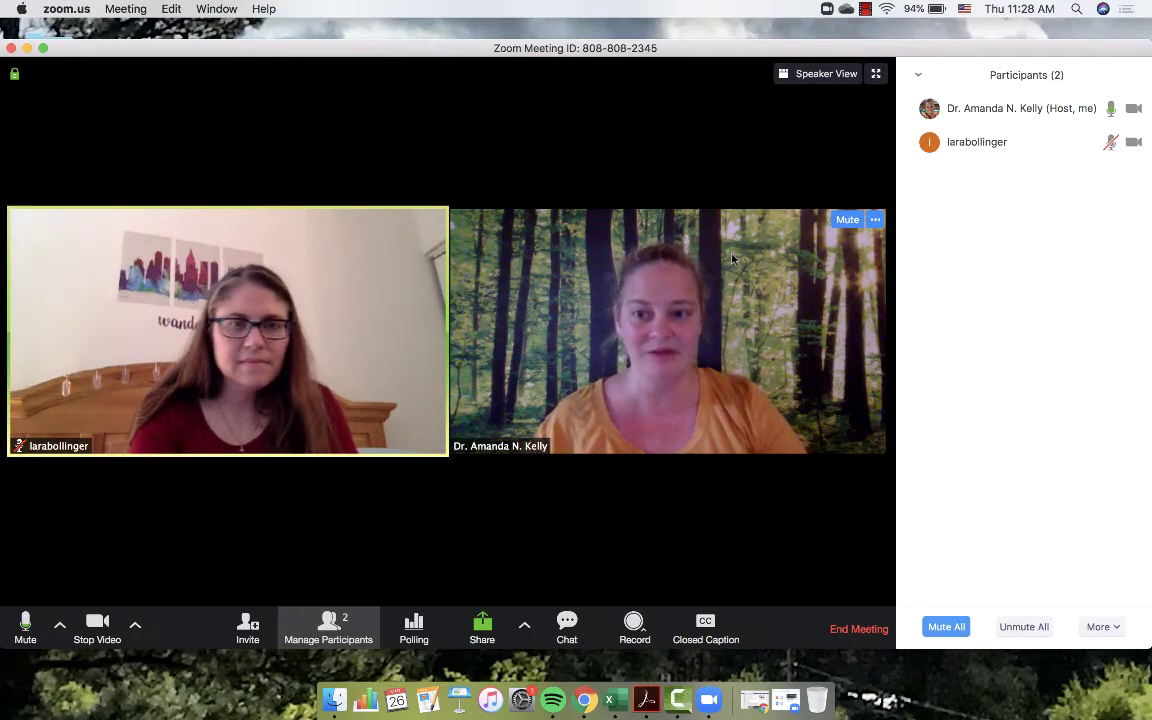
left_click(1023, 626)
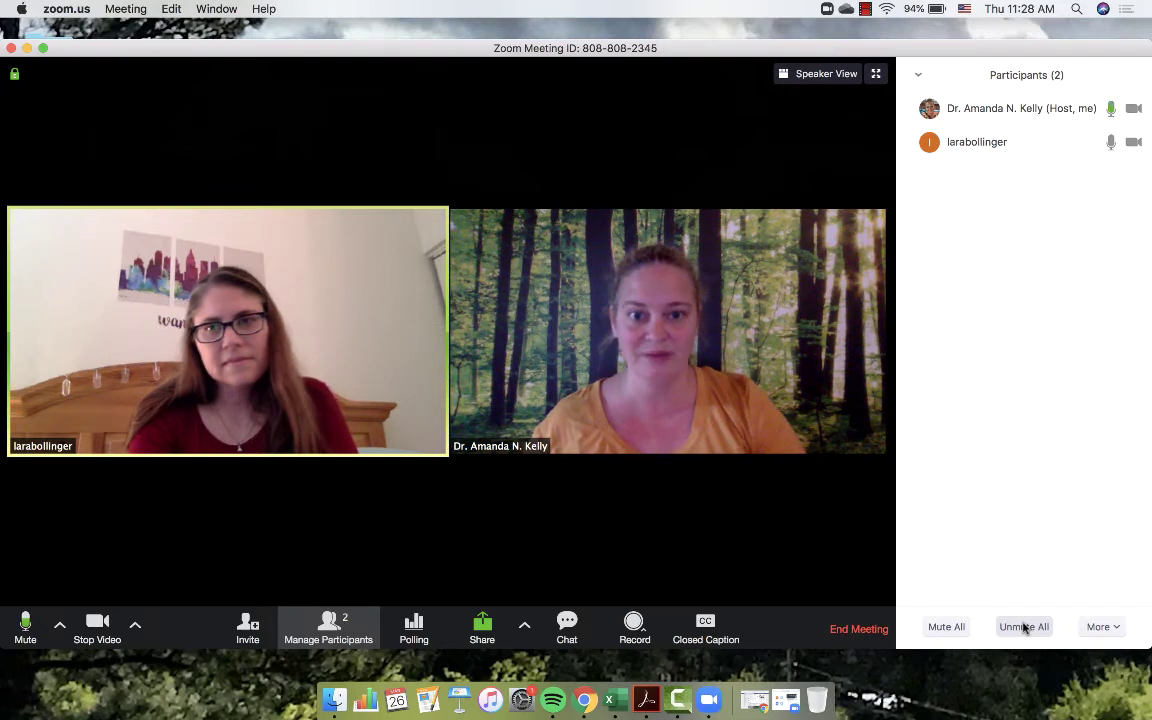
Disallow participants from unmuting themselves and mute all current and new participants
left_click(1112, 627)
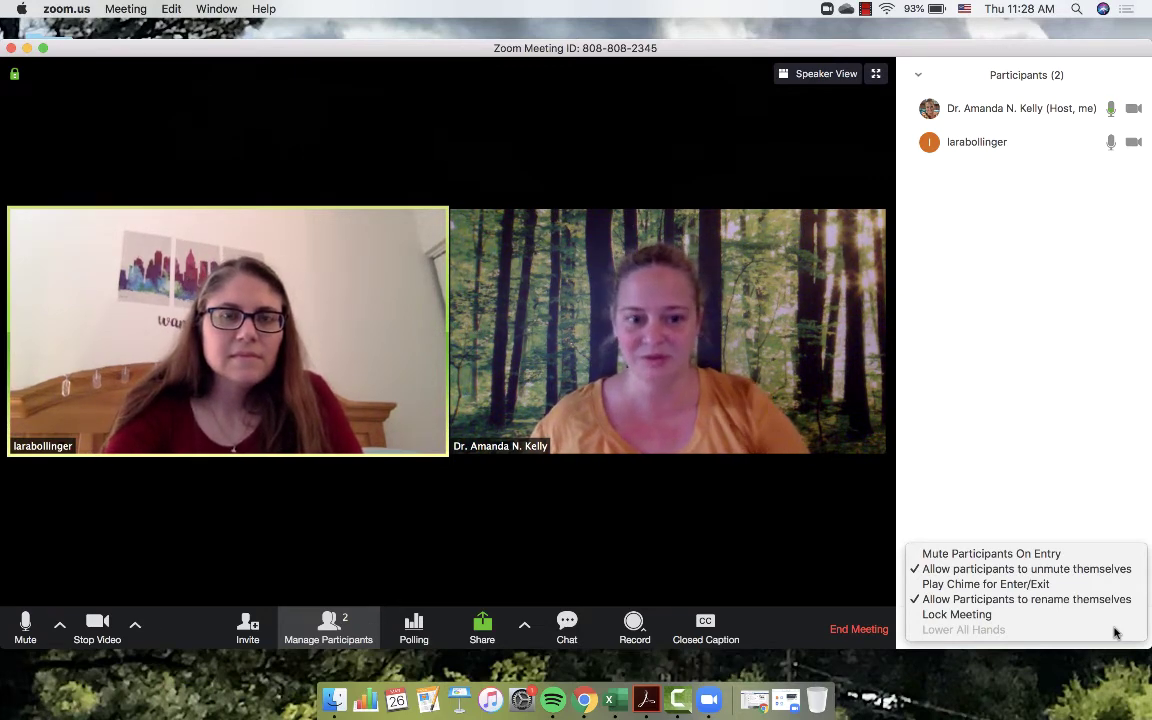
left_click(1100, 569)
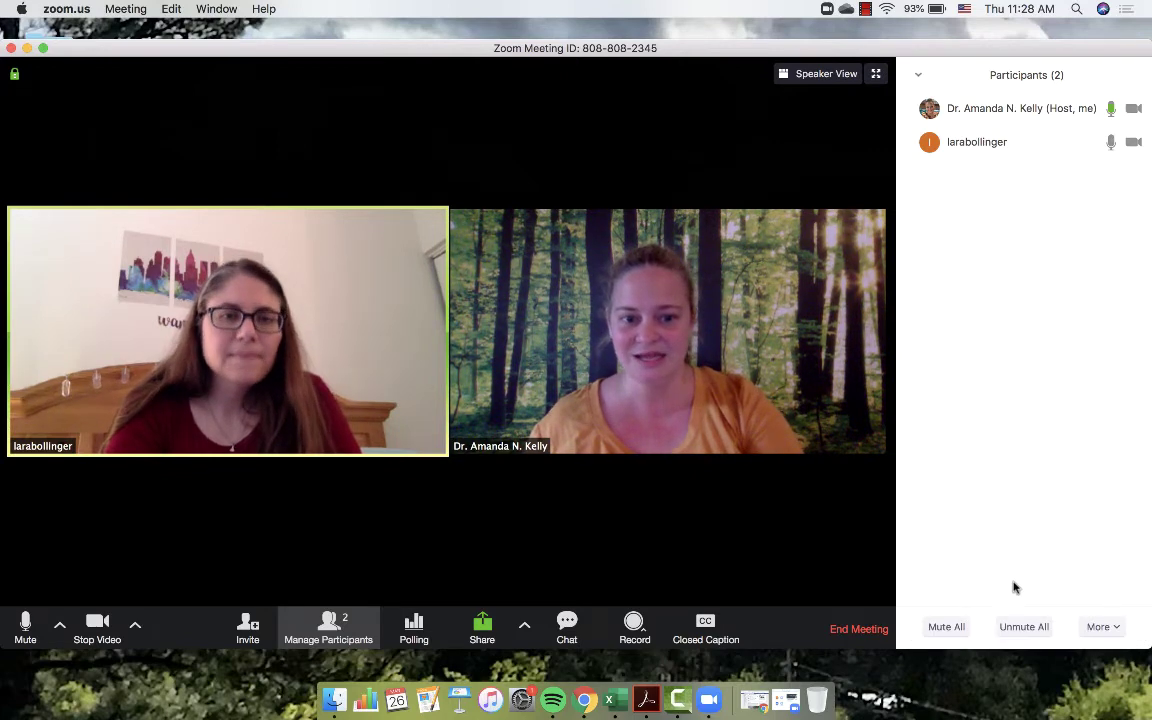
left_click(941, 628)
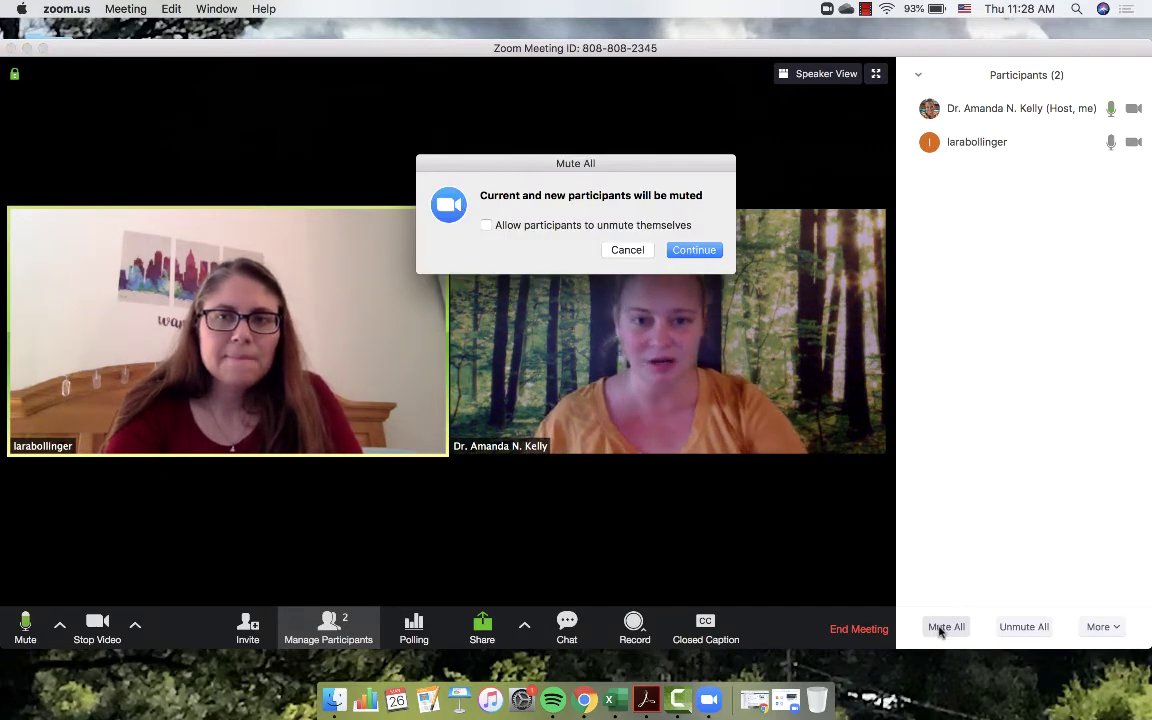
left_click(706, 250)
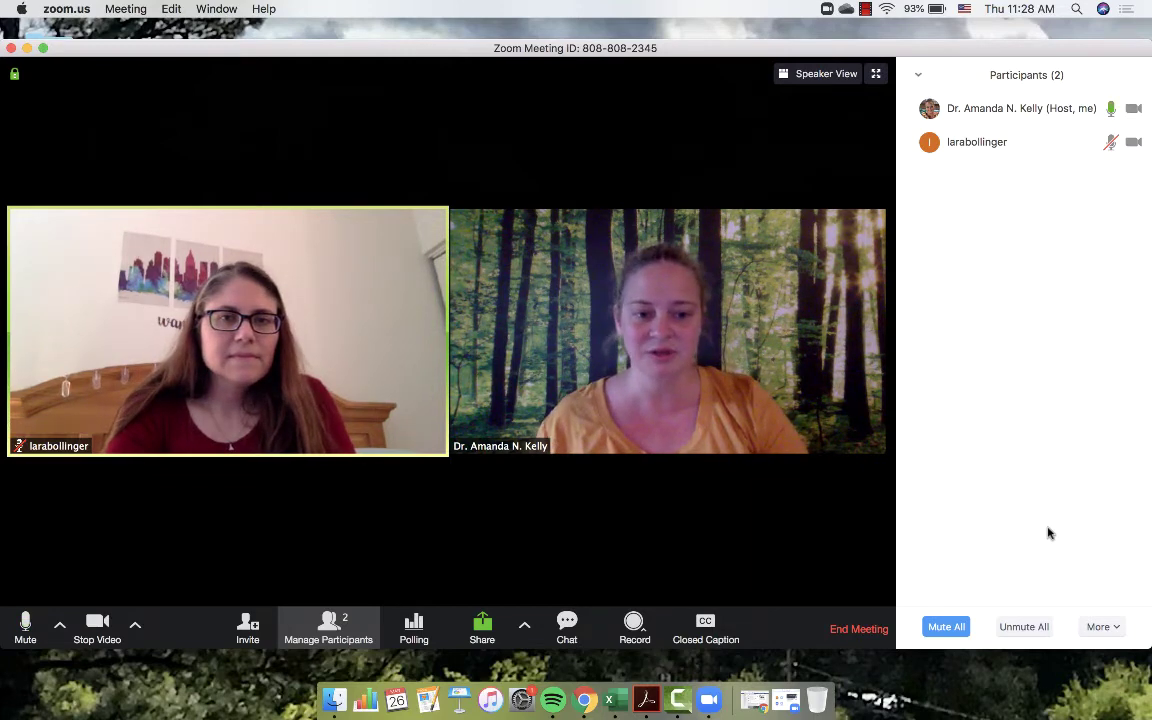
Allow participants to unmute themselves and apply Mute All to current and new participants with that permission enabled
left_click(1110, 626)
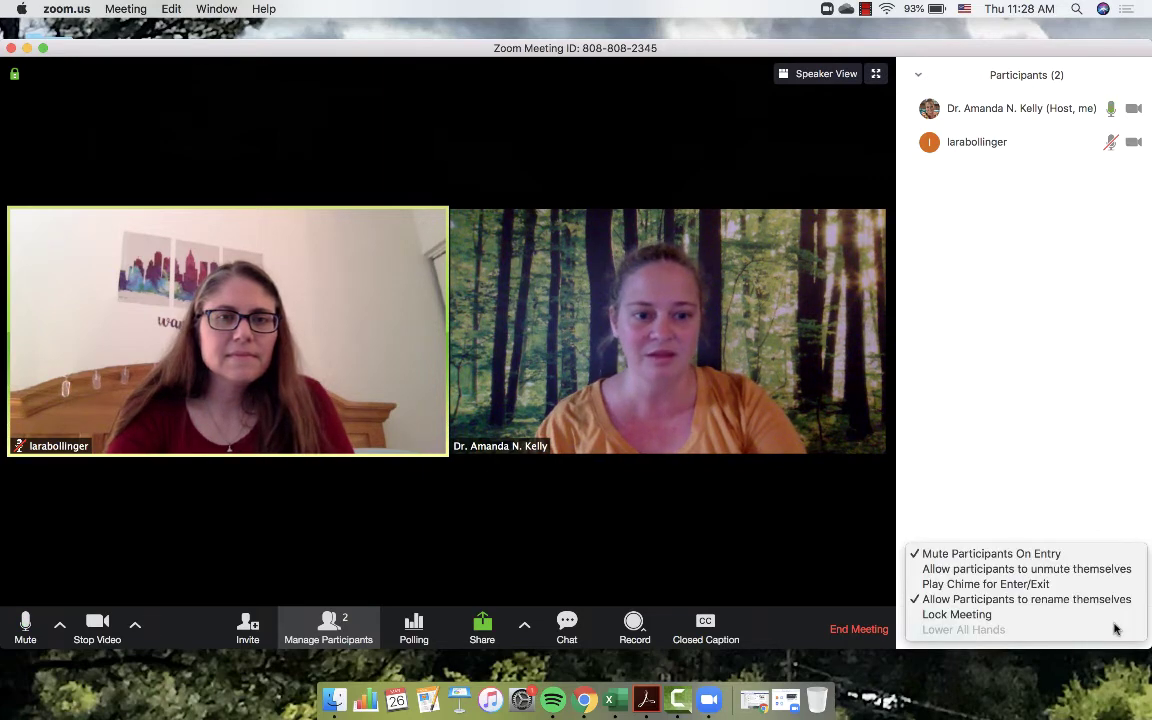
left_click(1021, 569)
left_click(955, 626)
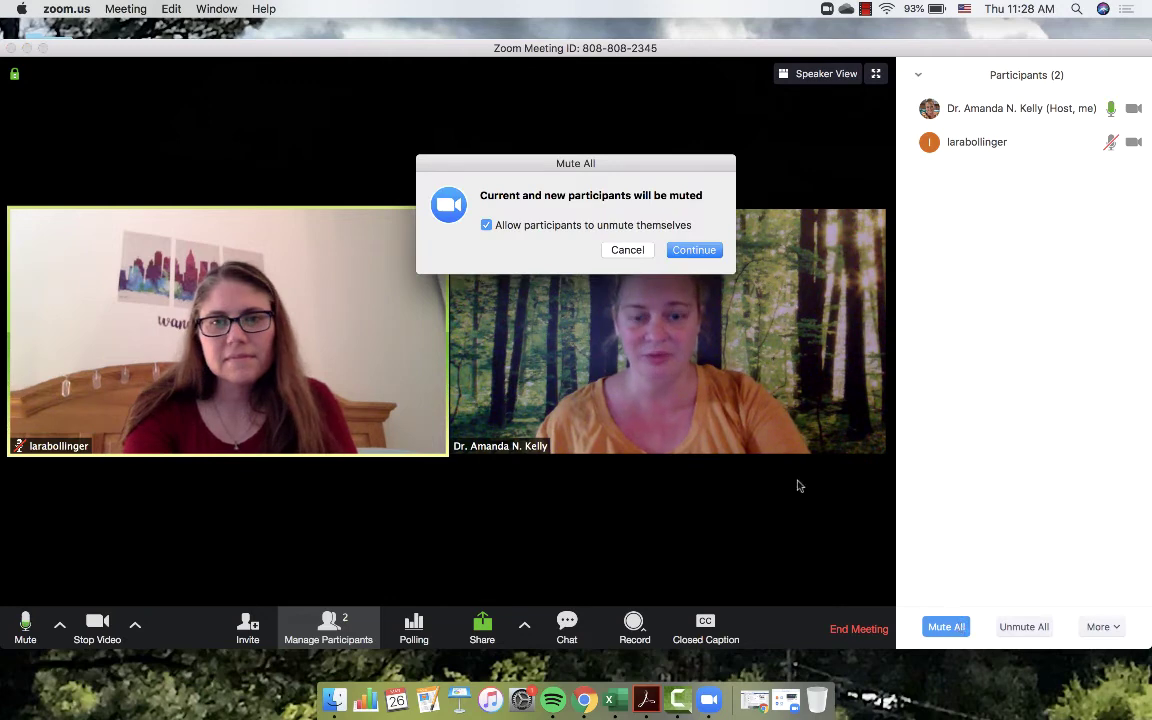
left_click(705, 255)
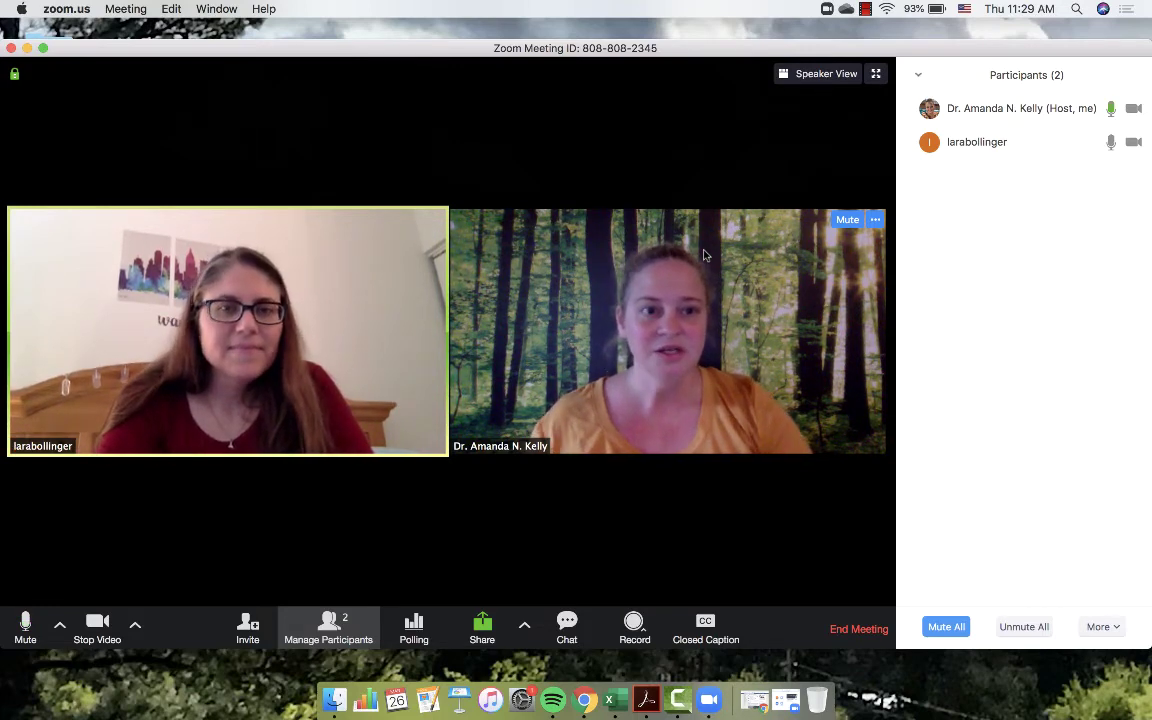
Hide the participant list and turn off the host's own video and microphone
left_click(322, 638)
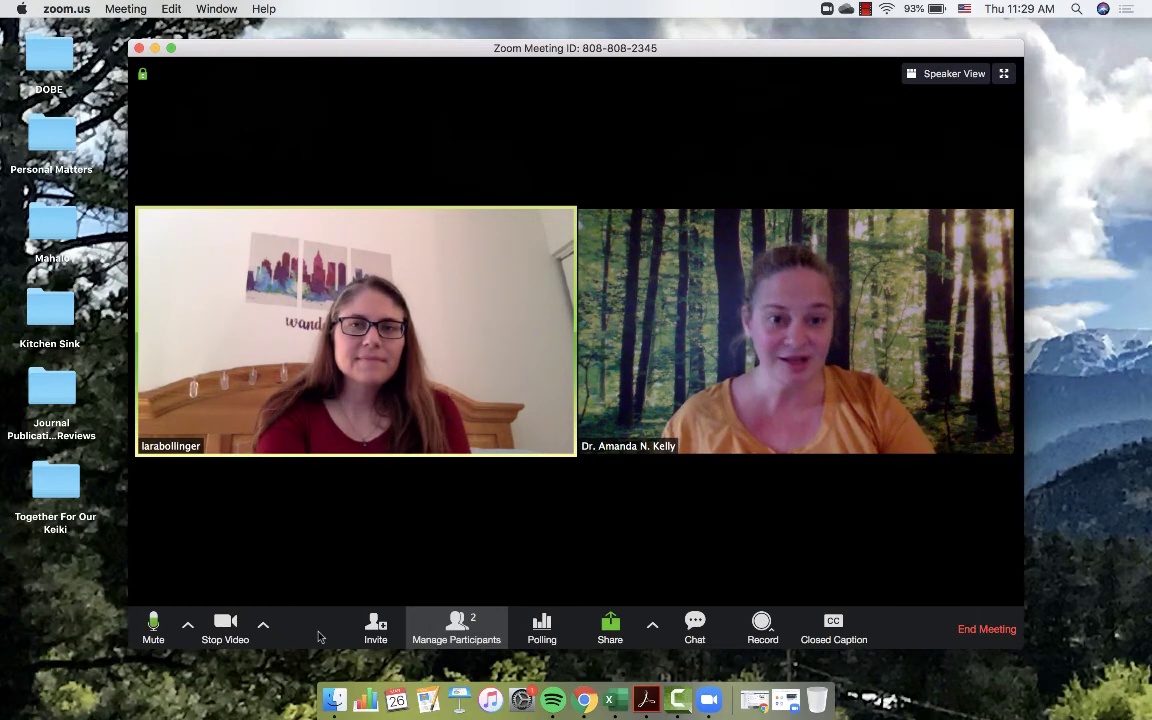
left_click(226, 627)
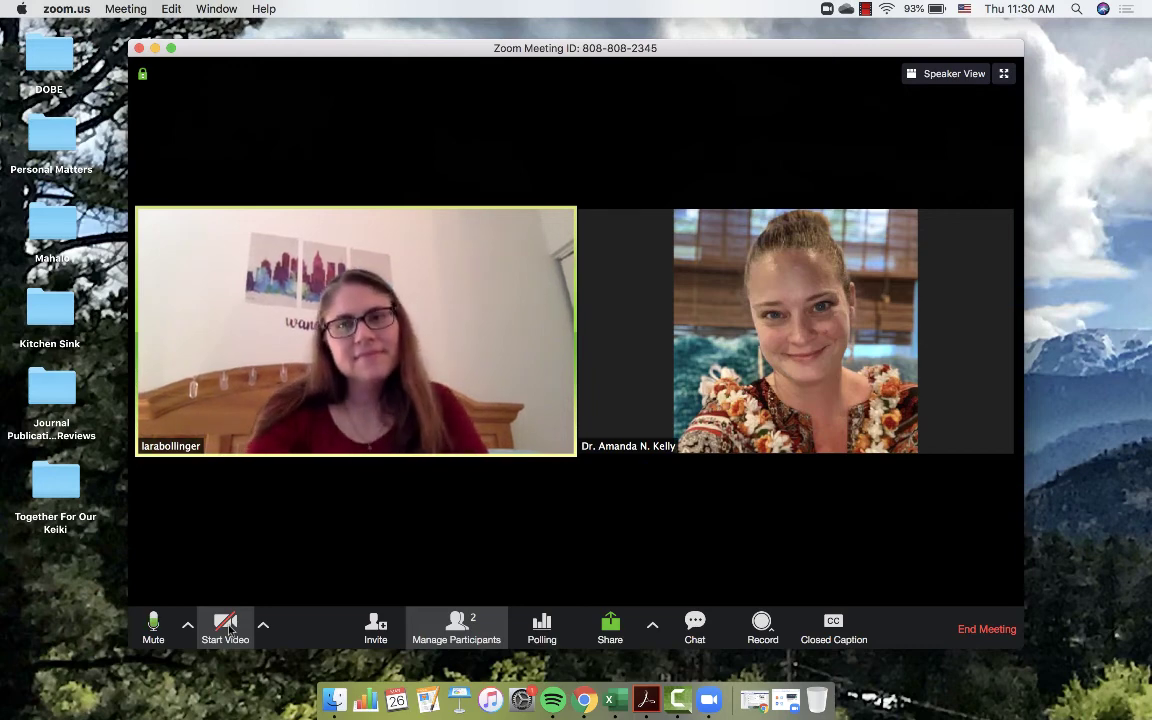
left_click(155, 628)
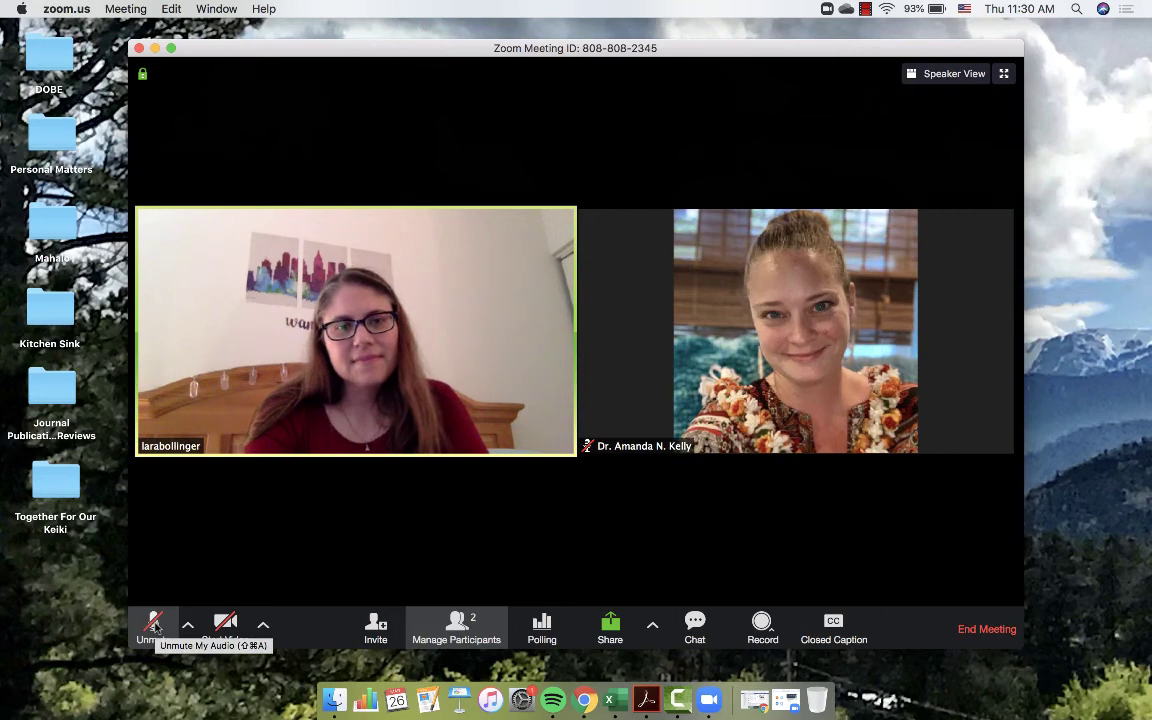
Turn the host's microphone and video back on, then mute and unmute the microphone once more
left_click(155, 628)
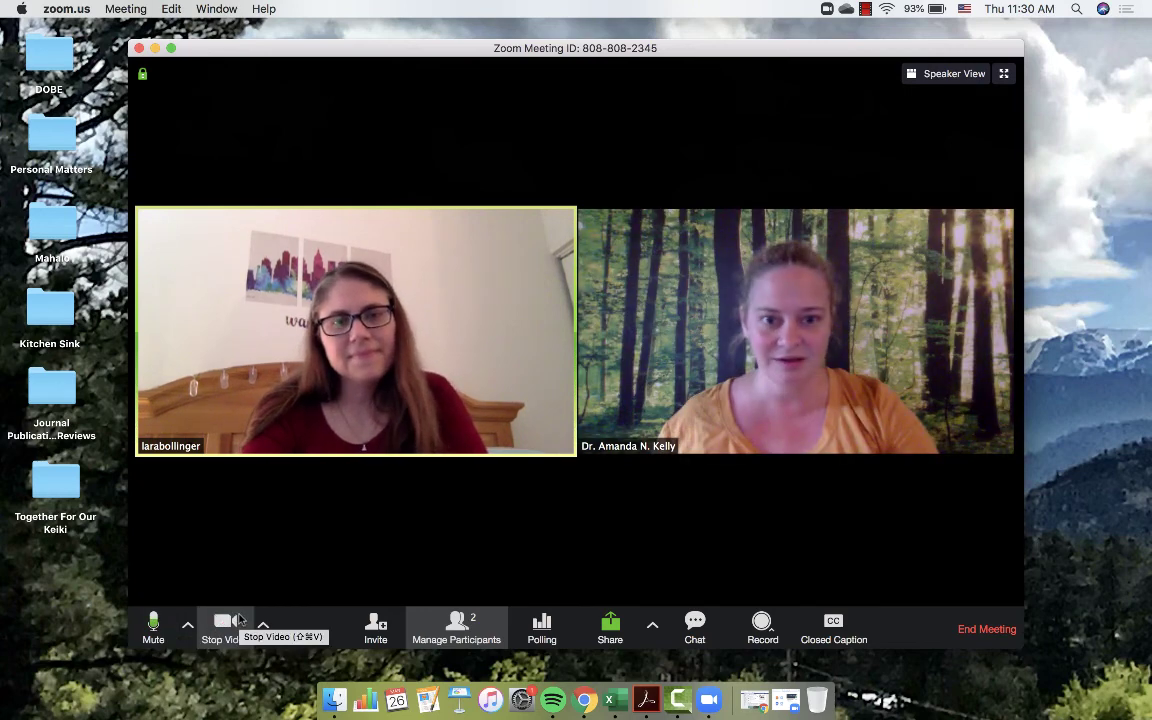
left_click(152, 625)
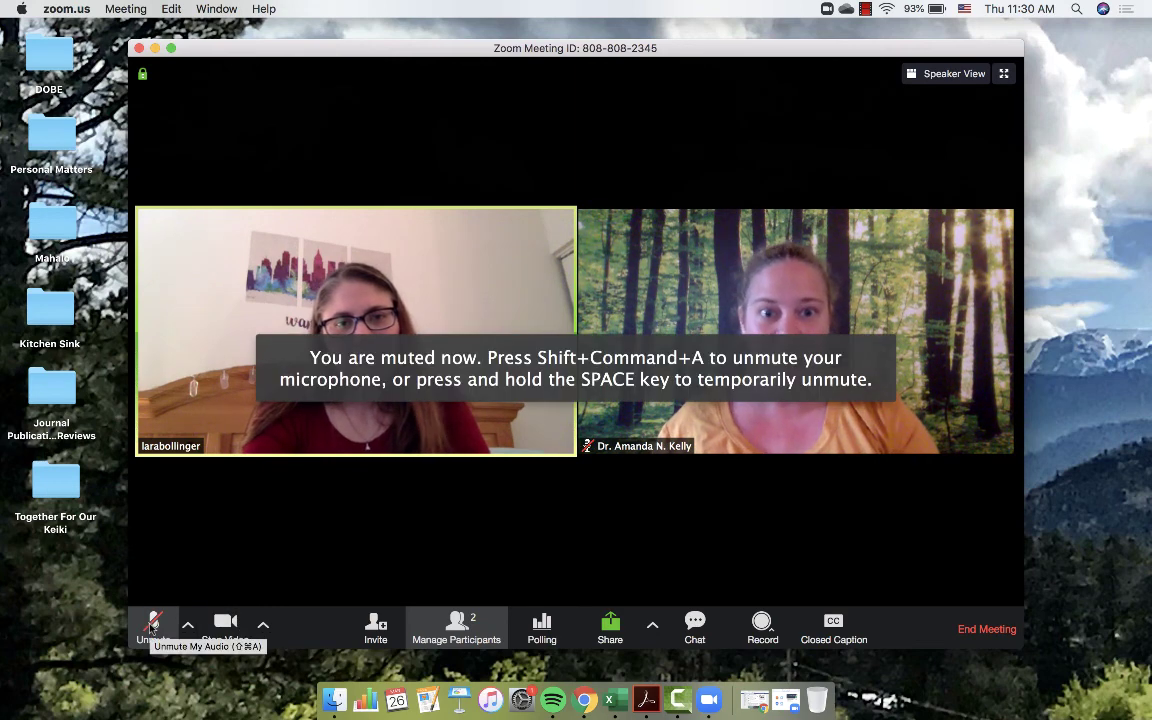
left_click(152, 625)
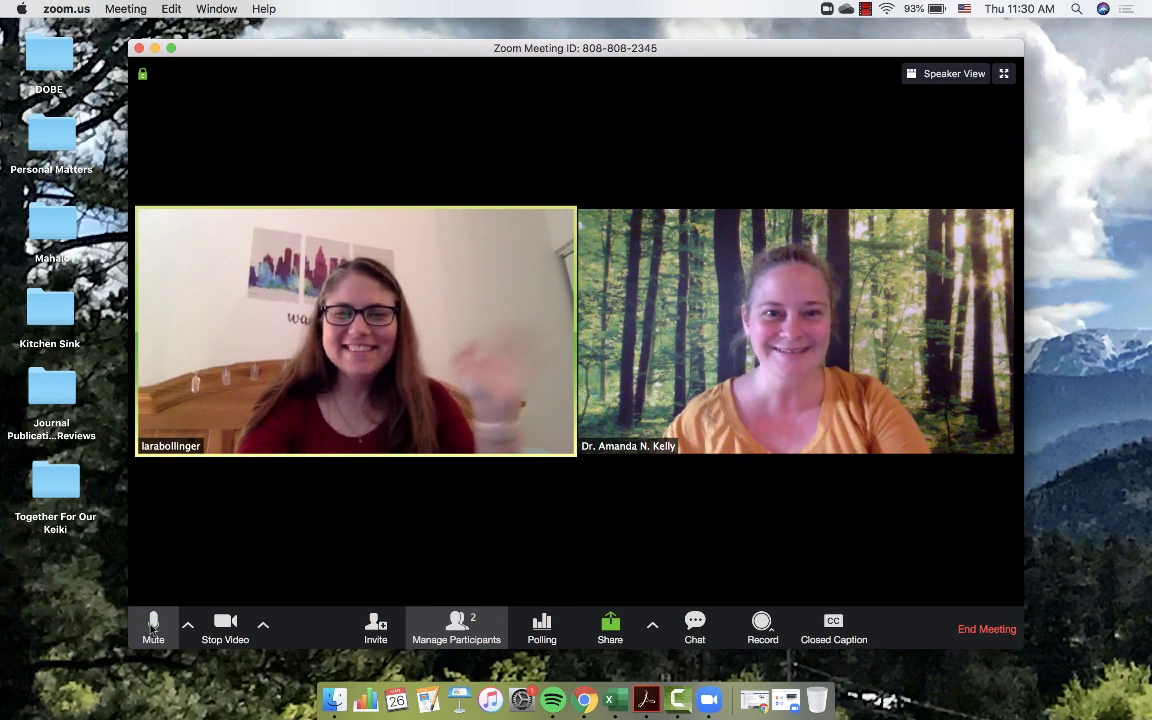
End the meeting for all participants and close the Zoom home window, putting off the offered update
left_click(139, 48)
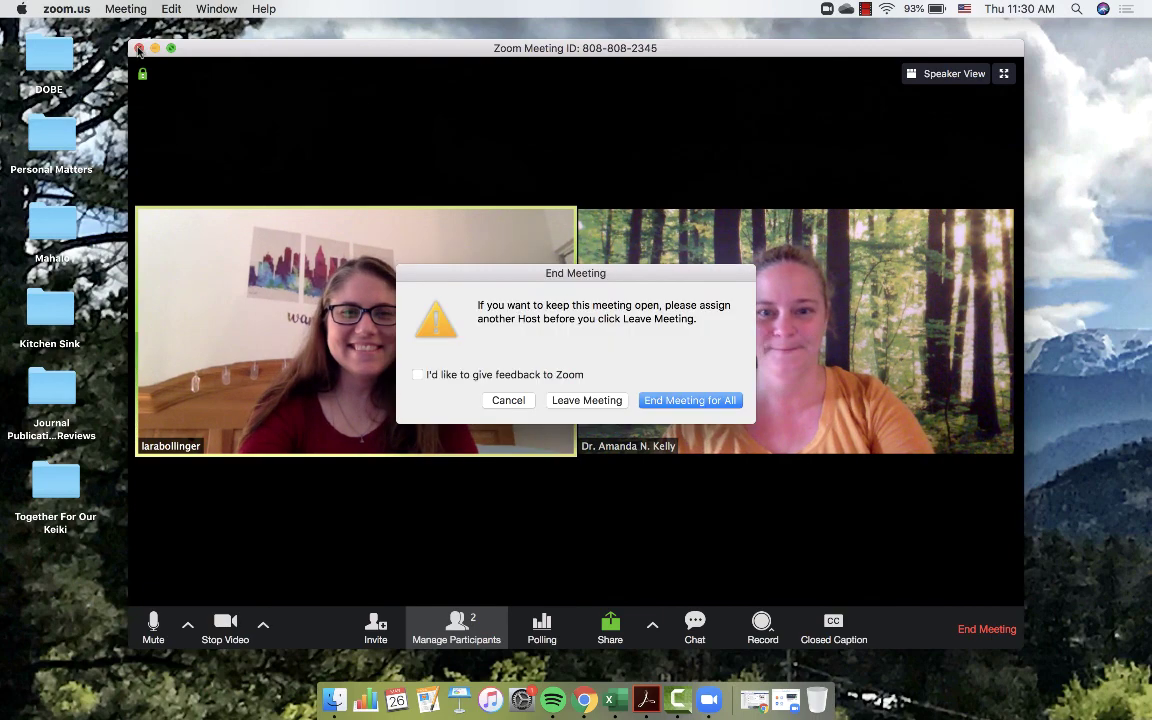
left_click(728, 401)
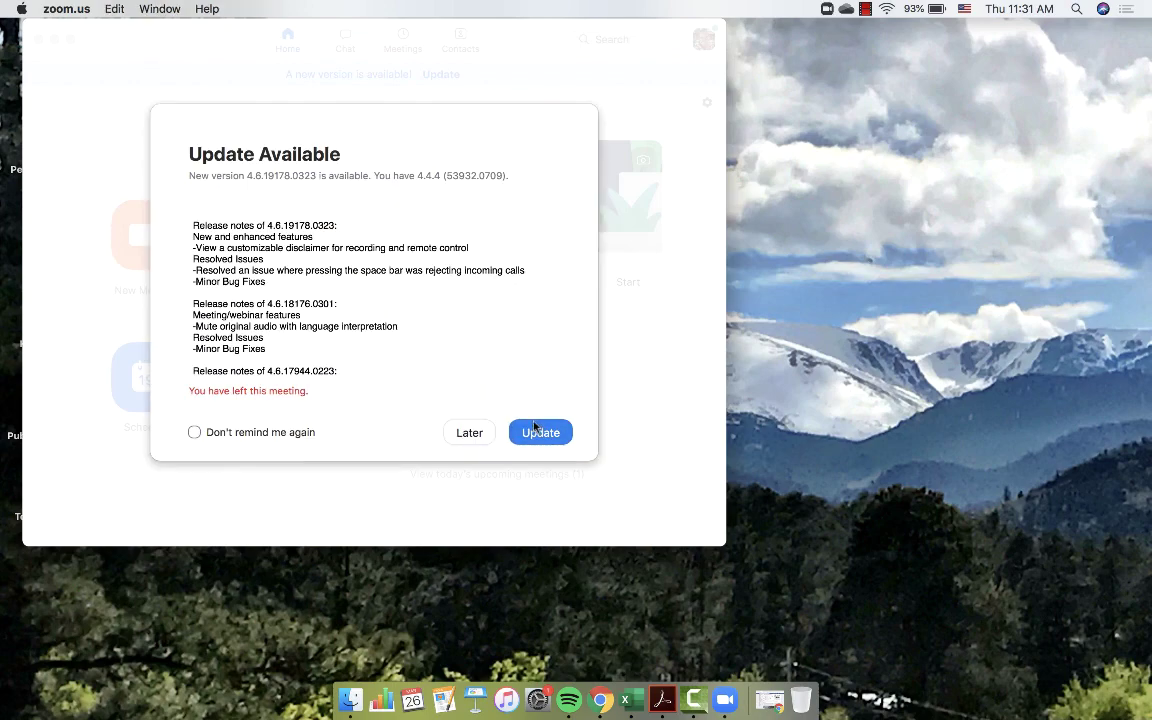
left_click(487, 432)
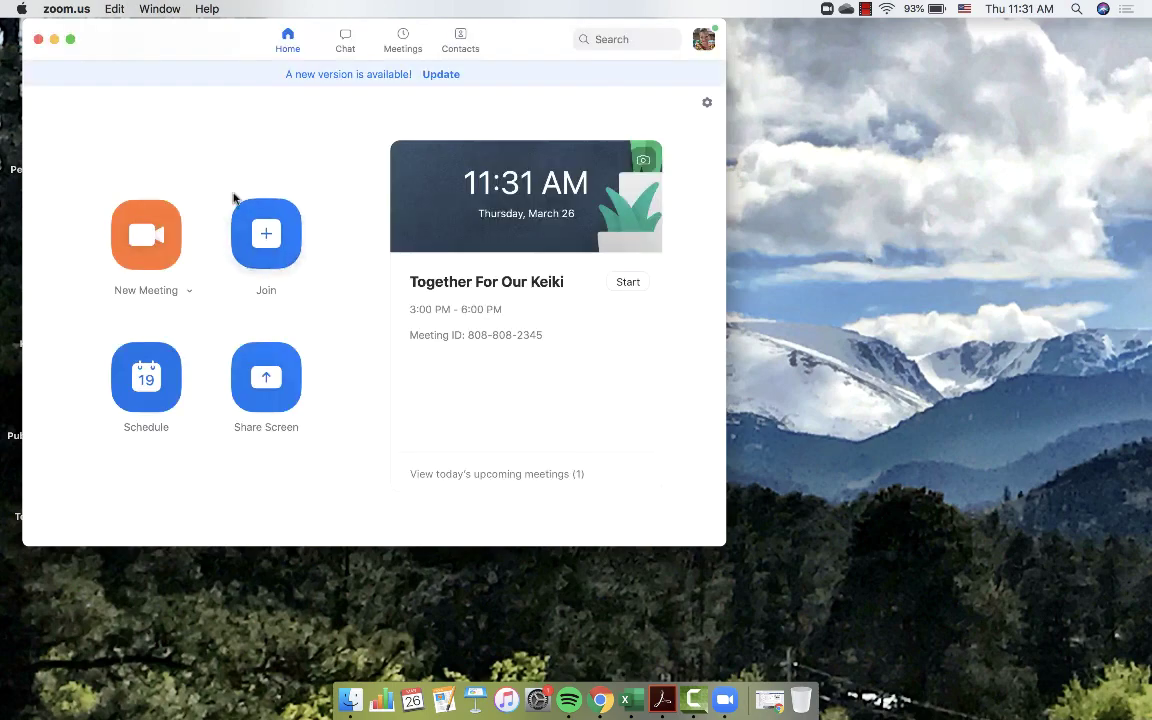
left_click(38, 39)
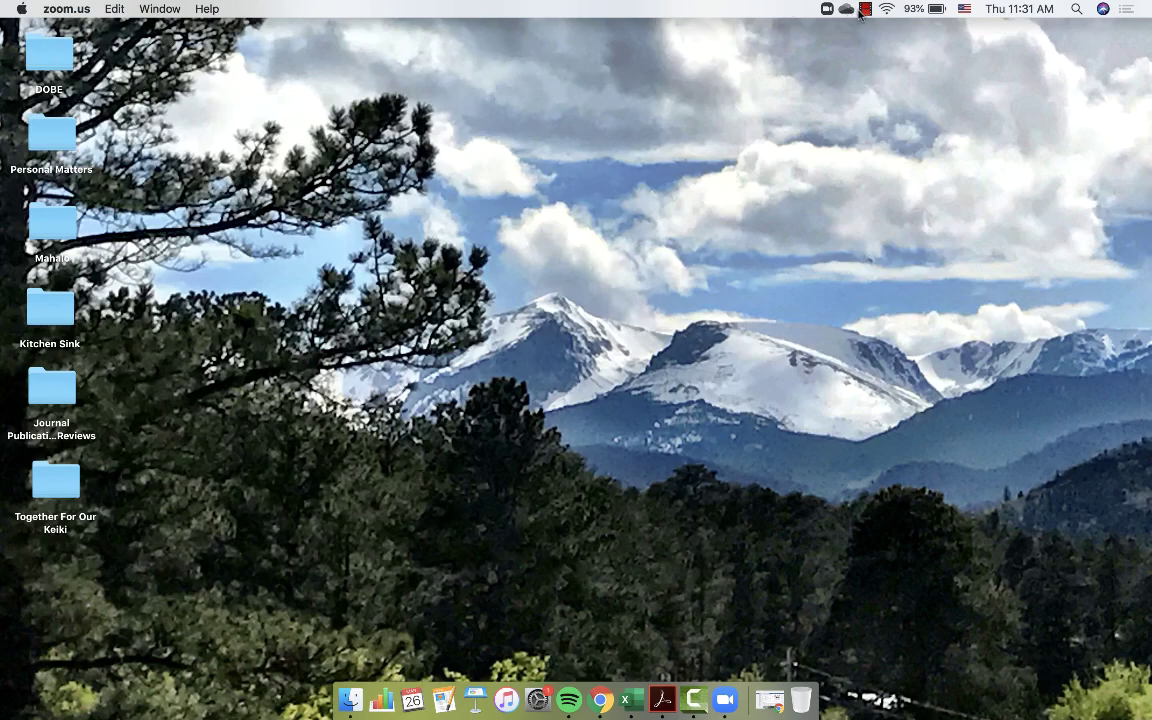